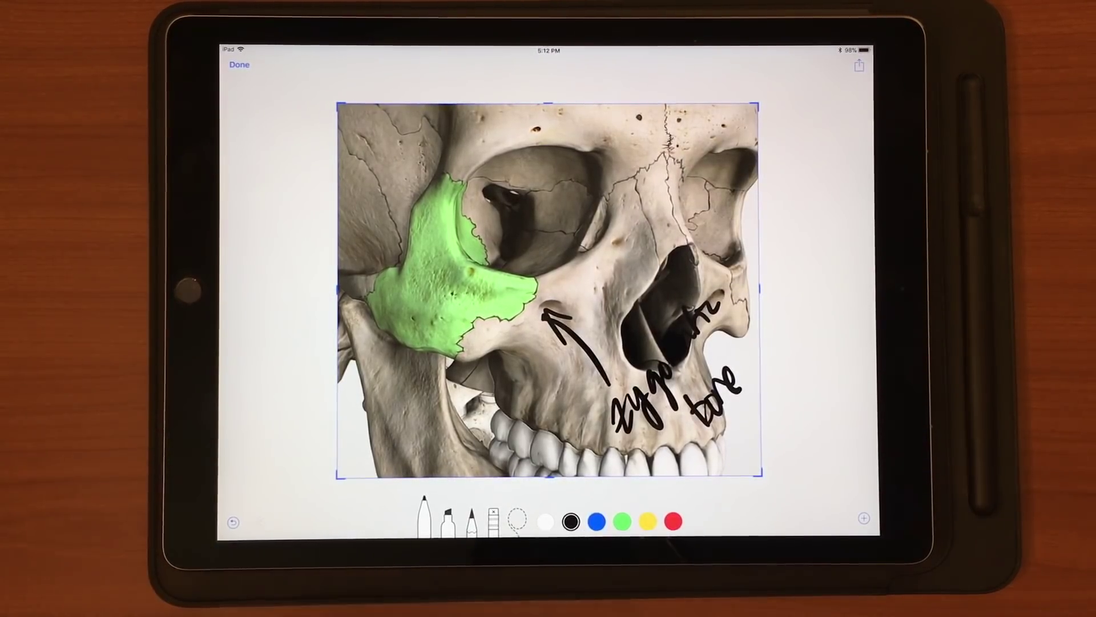
Step: Finish the zygomatic bone screenshot markup and go to the iPad home screen
left_click(239, 65)
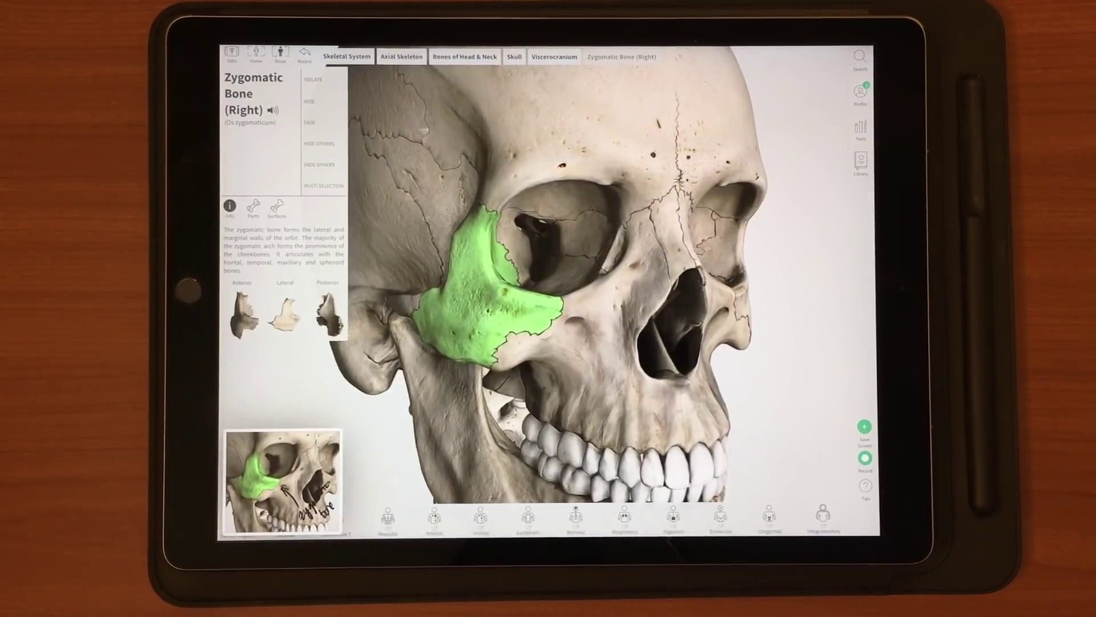
left_click(189, 291)
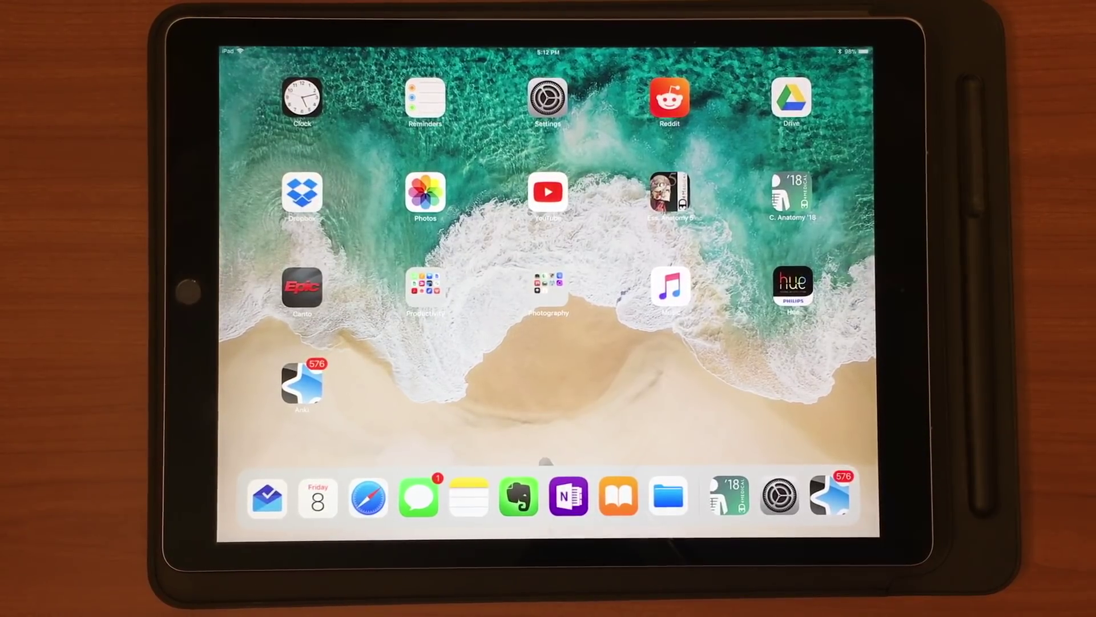
Step: In Grabb and Smith's, turn to the Ear Reconstruction page and draw an arrow at ear figure C
left_click(618, 496)
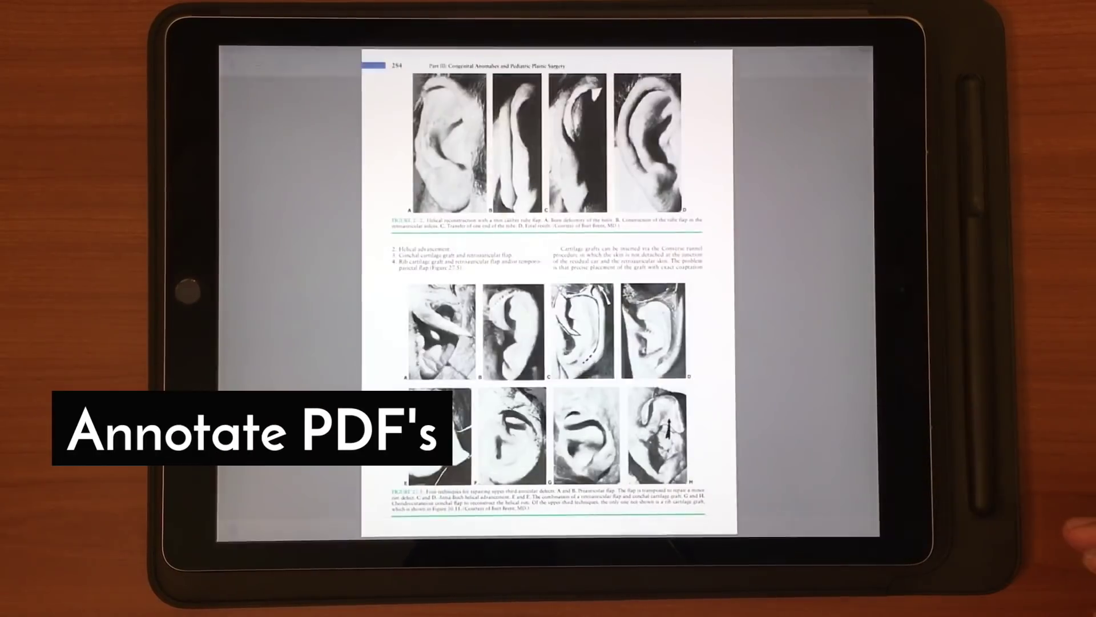
left_click_drag(668, 342, 771, 342)
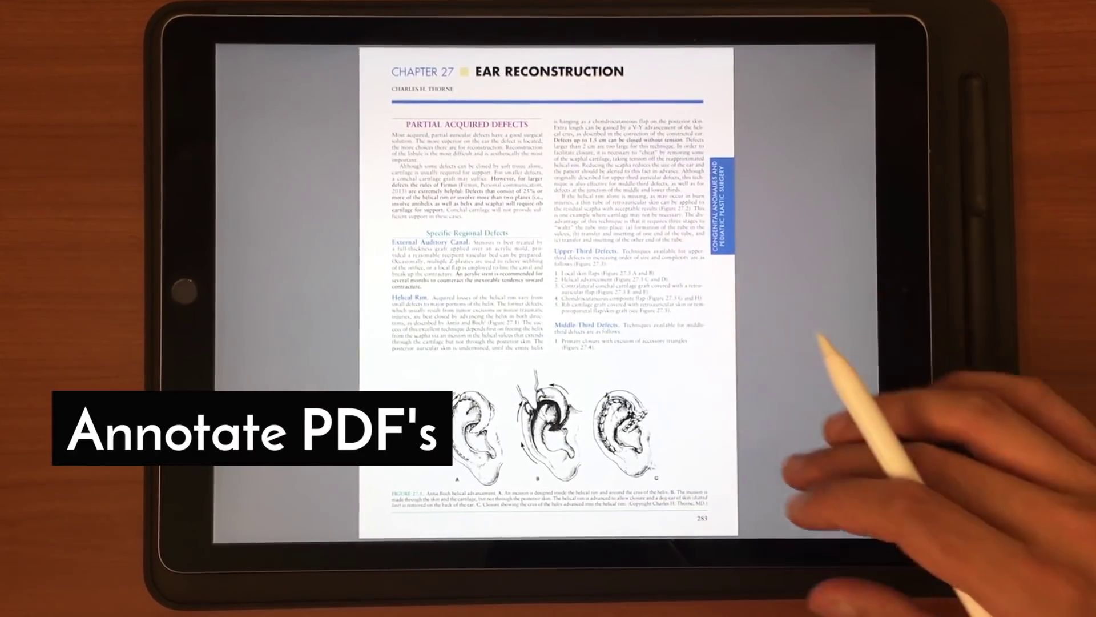
left_click(820, 339)
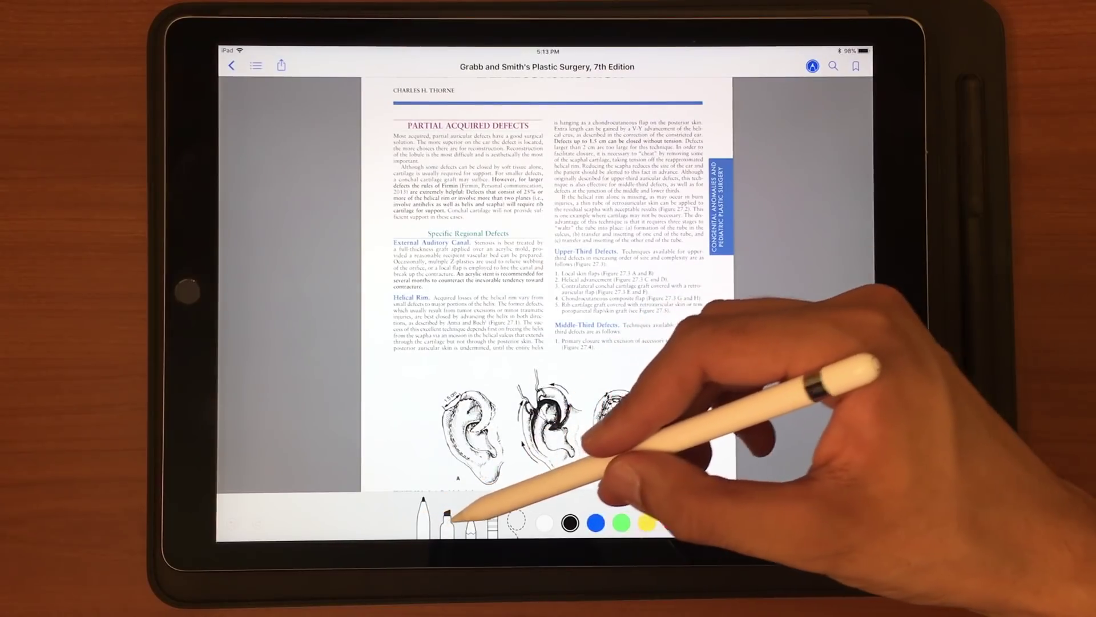
mouse_move(703, 362)
left_mouse_down()
mouse_move(655, 398)
mouse_move(730, 433)
left_mouse_up()
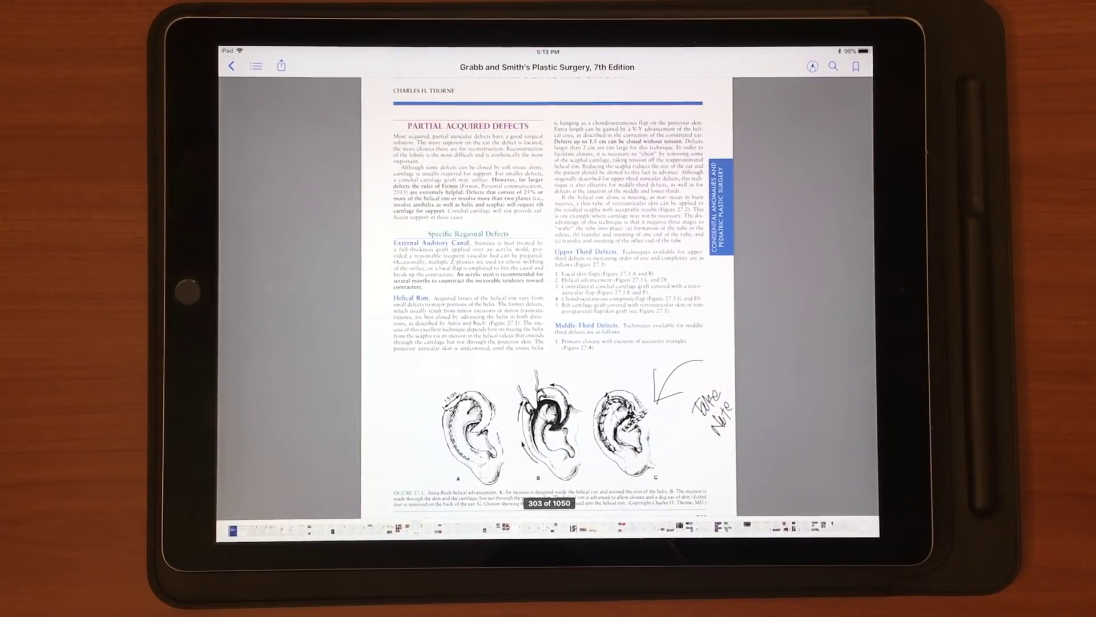
left_click(812, 67)
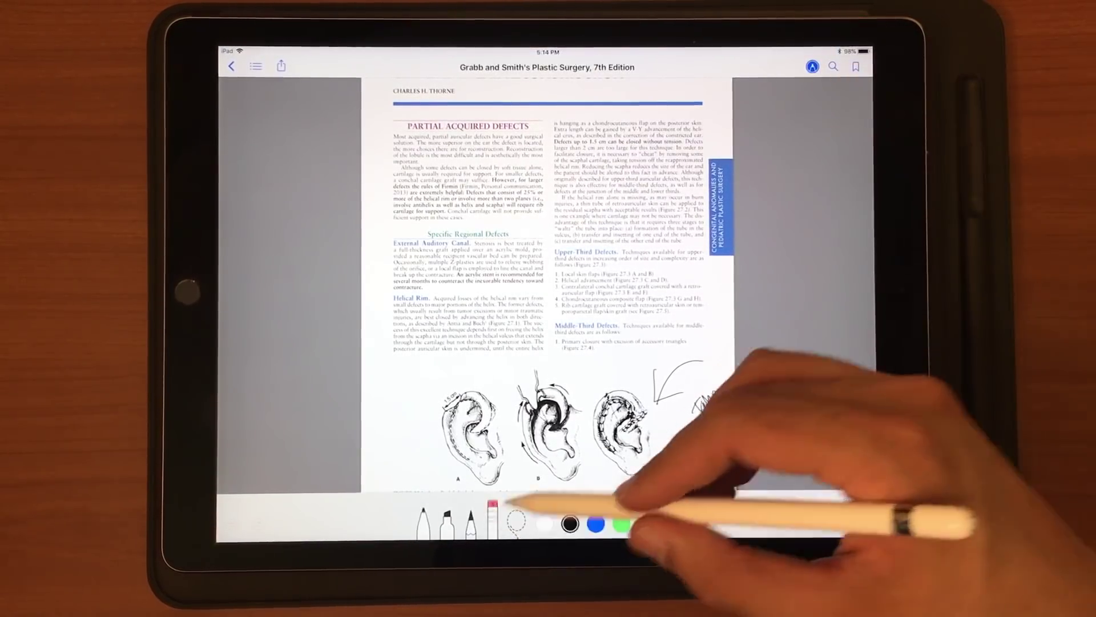
Step: Leave iBooks for the home screen and open Anki's burn-depth flashcards
left_click(230, 66)
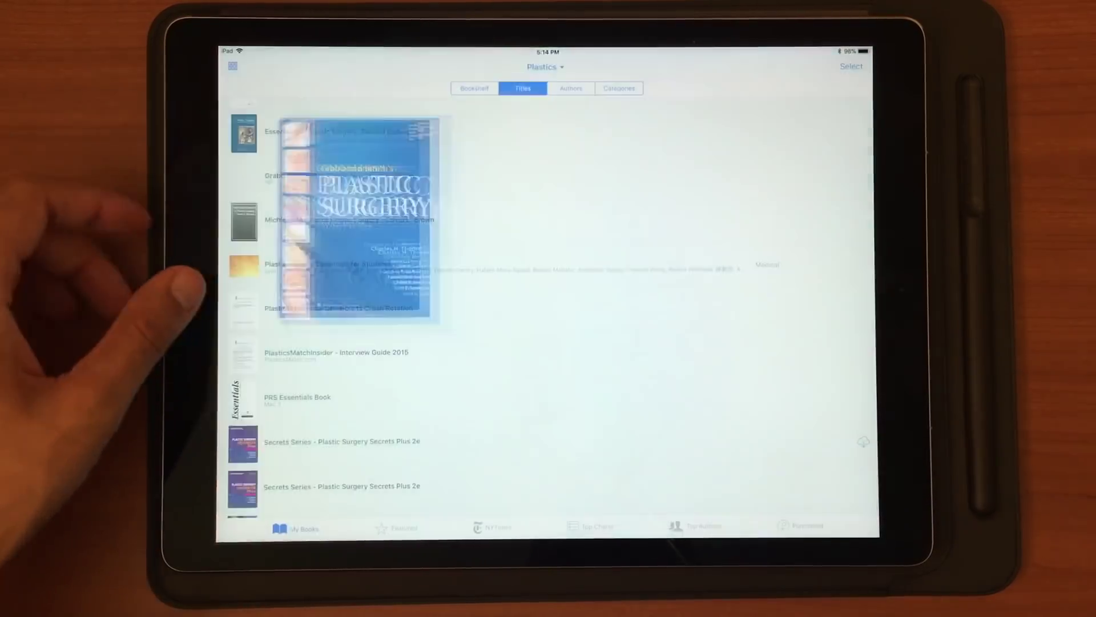
left_click(187, 292)
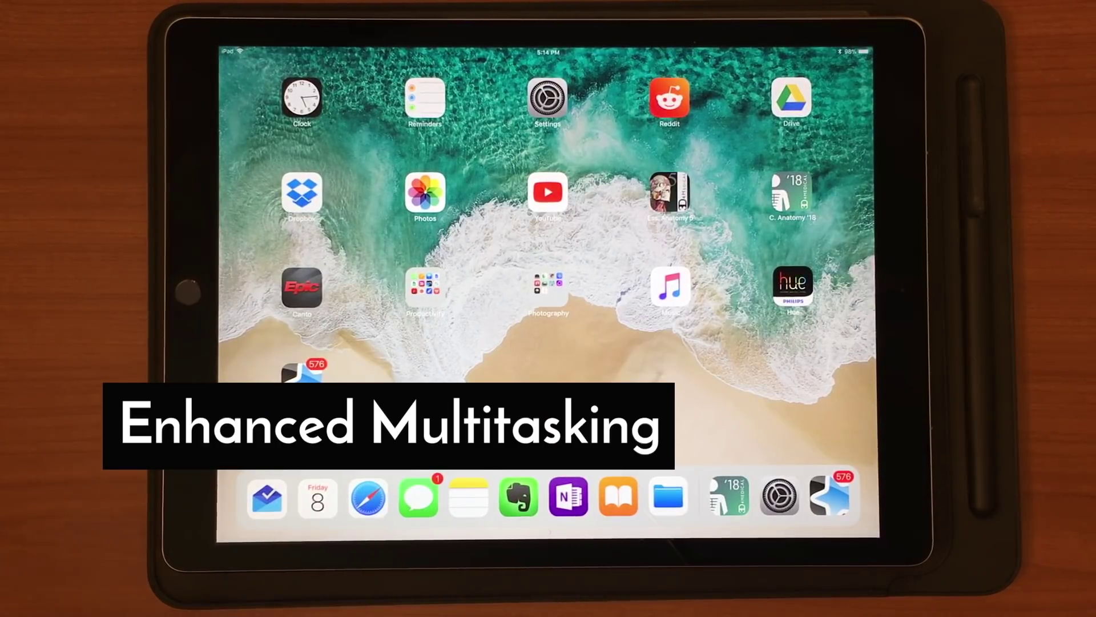
left_click(830, 496)
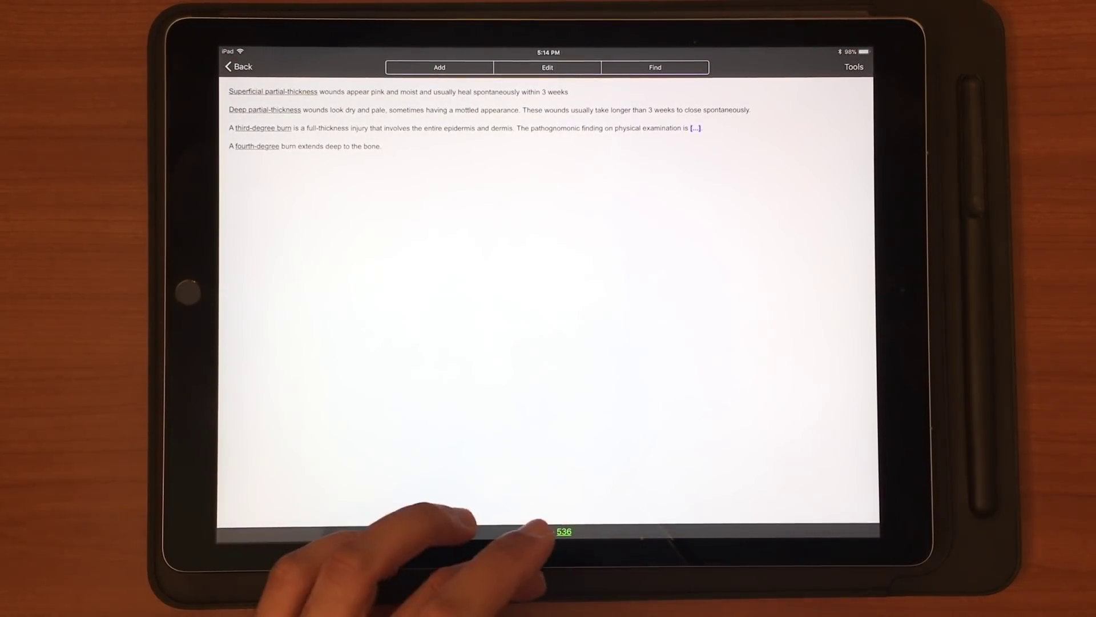
Step: Place iBooks beside Anki in a half-screen split view
left_click_drag(540, 529, 502, 428)
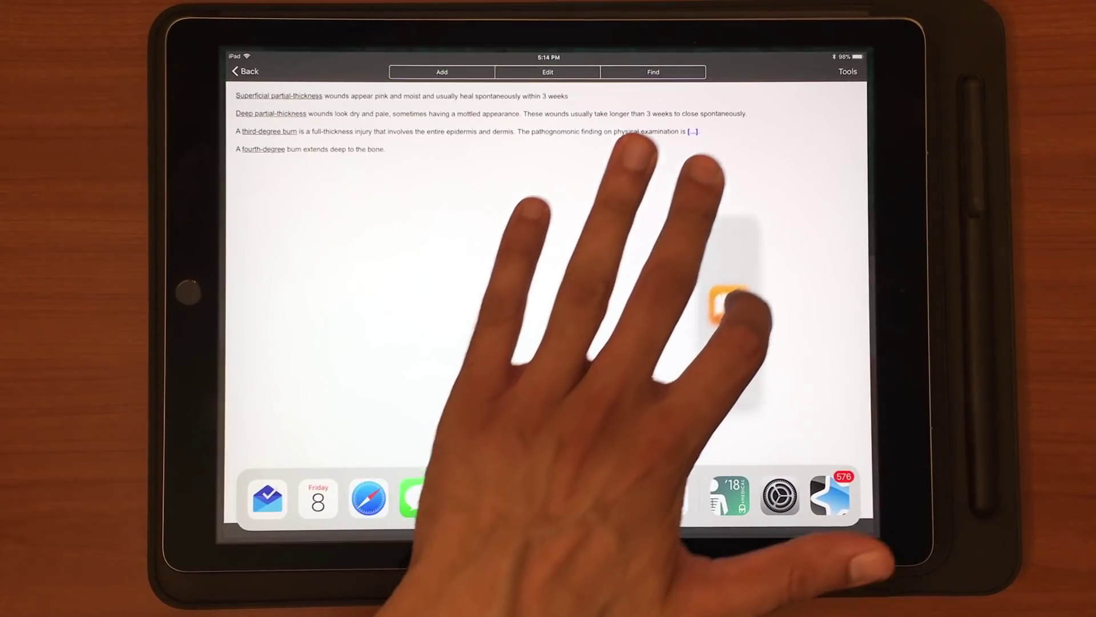
left_click_drag(618, 498, 777, 257)
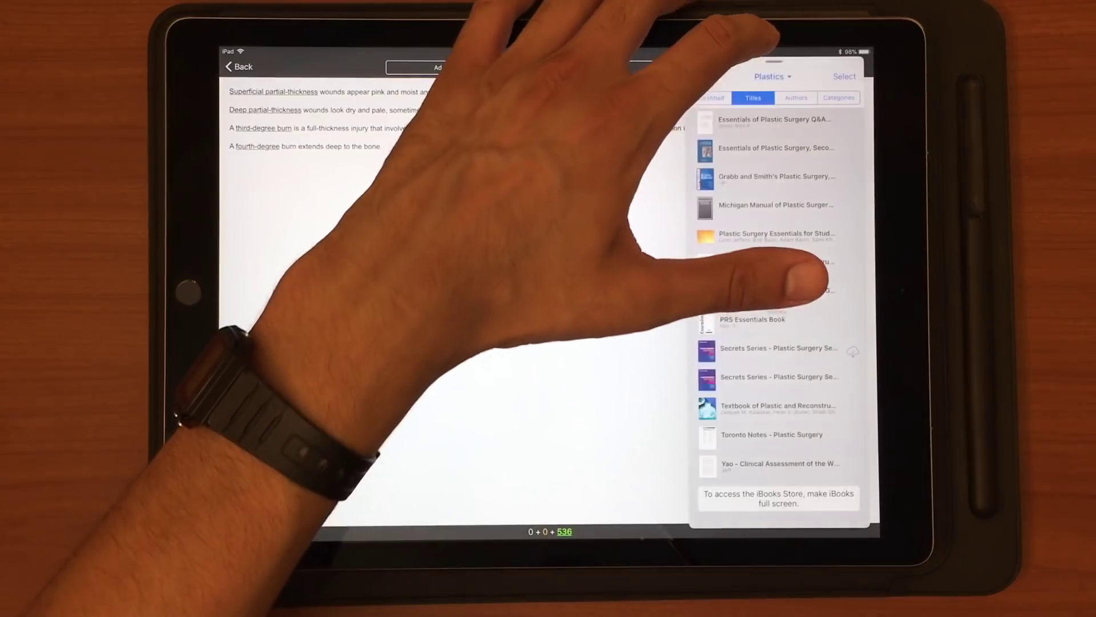
left_click_drag(779, 56, 737, 95)
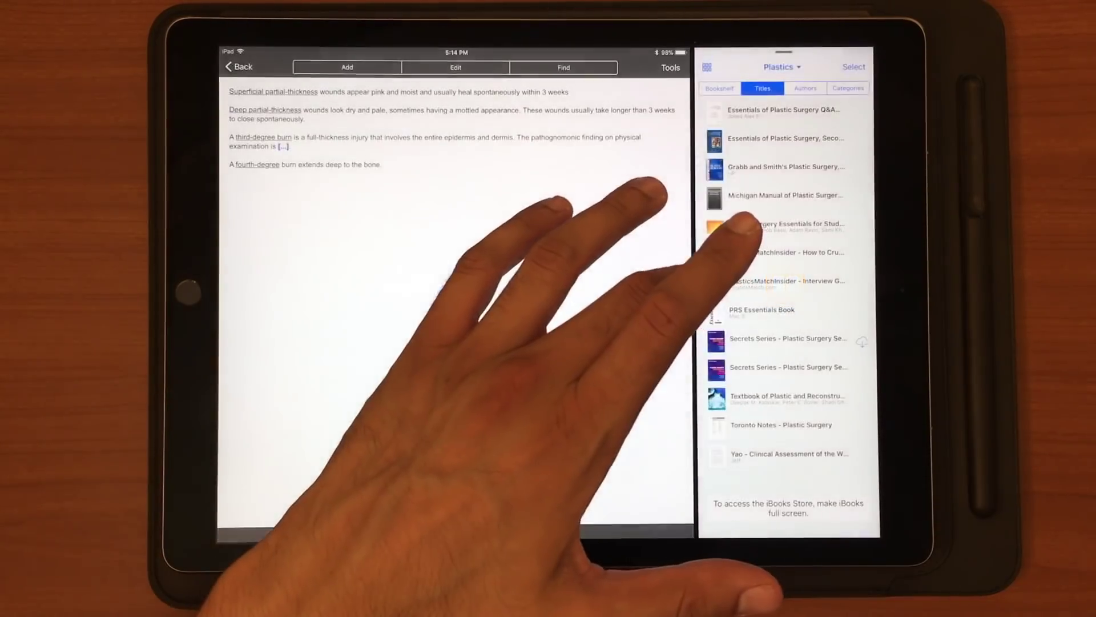
left_click_drag(698, 292, 548, 291)
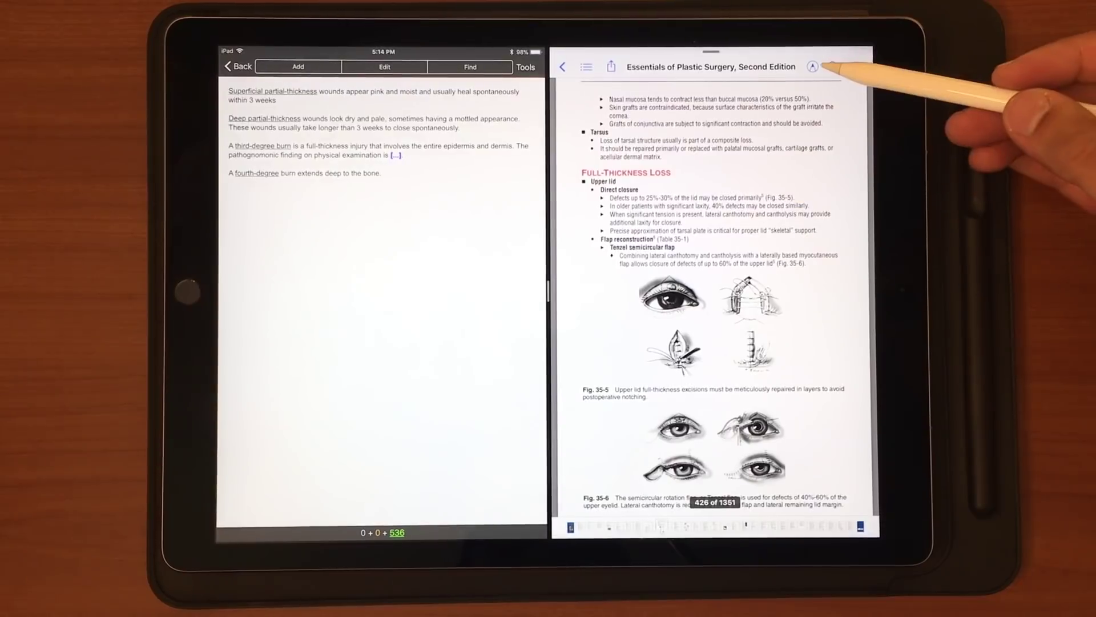
Step: Draw an ink stroke across the eyelid page, then go to the home screen
left_click(812, 67)
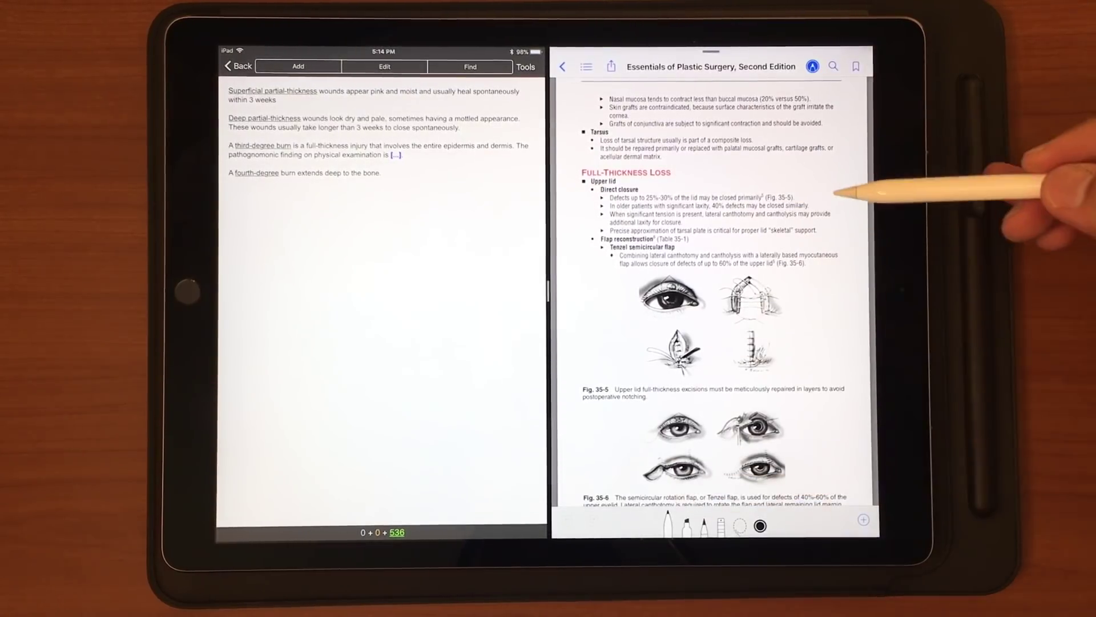
left_click_drag(728, 424, 829, 168)
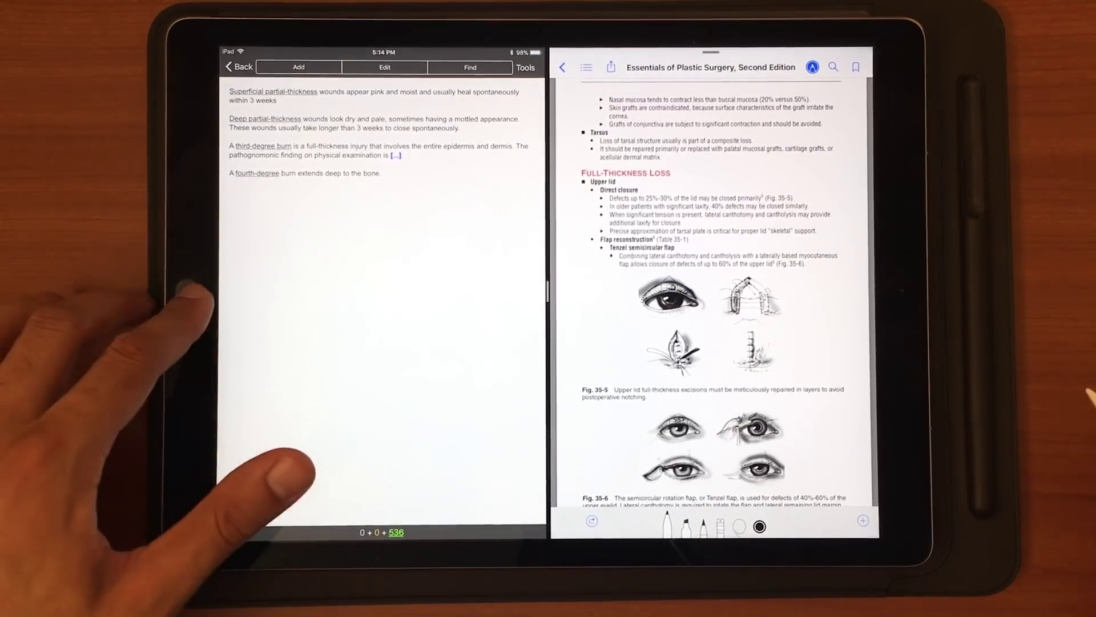
left_click(186, 291)
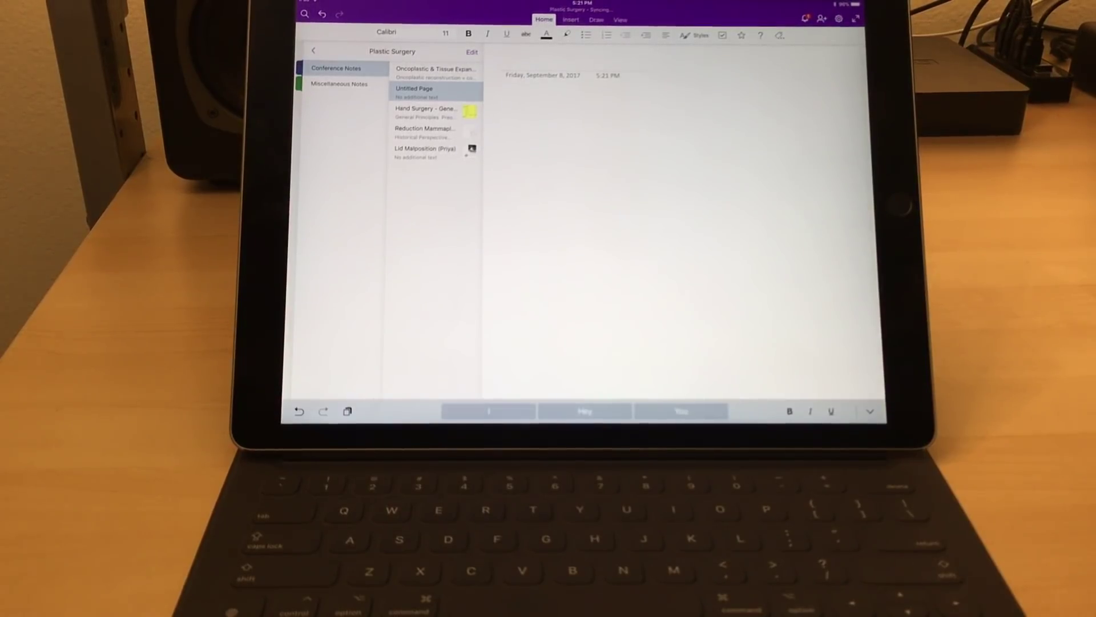
type("Type my notes he")
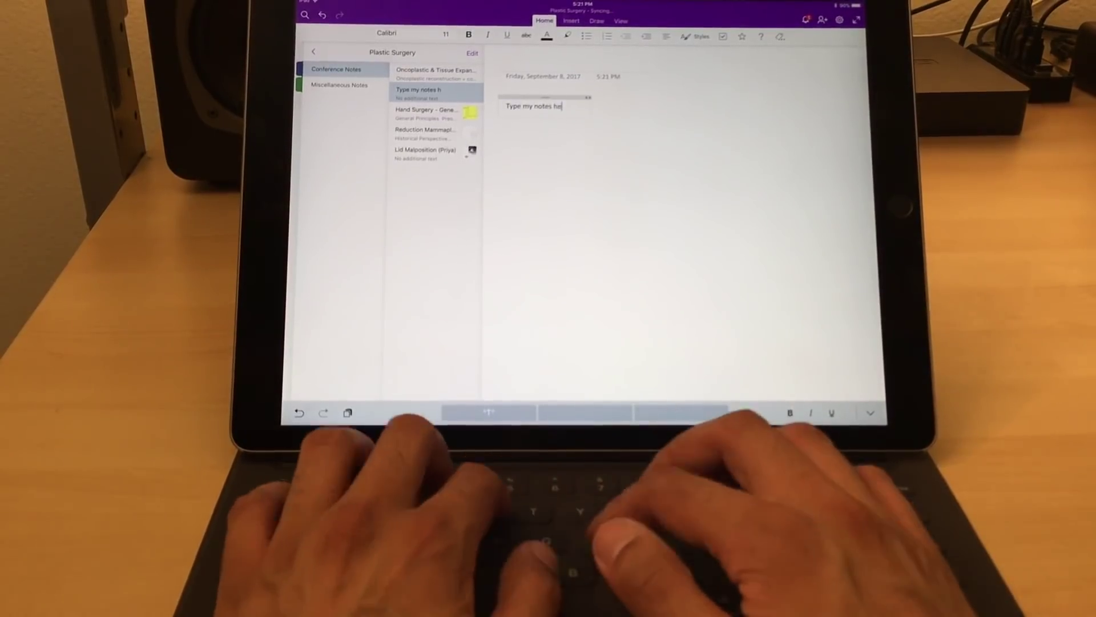
type("re")
Step: Draw a blue pen arrow pointing at 'Type my notes here', then start a new text line
left_click(597, 20)
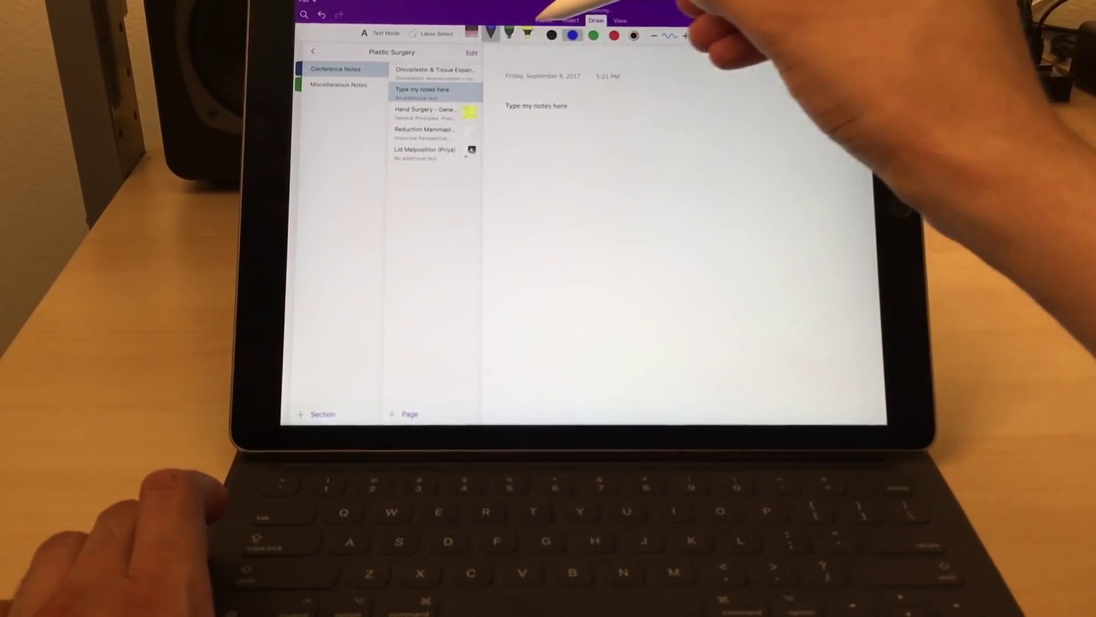
left_click_drag(686, 167, 578, 120)
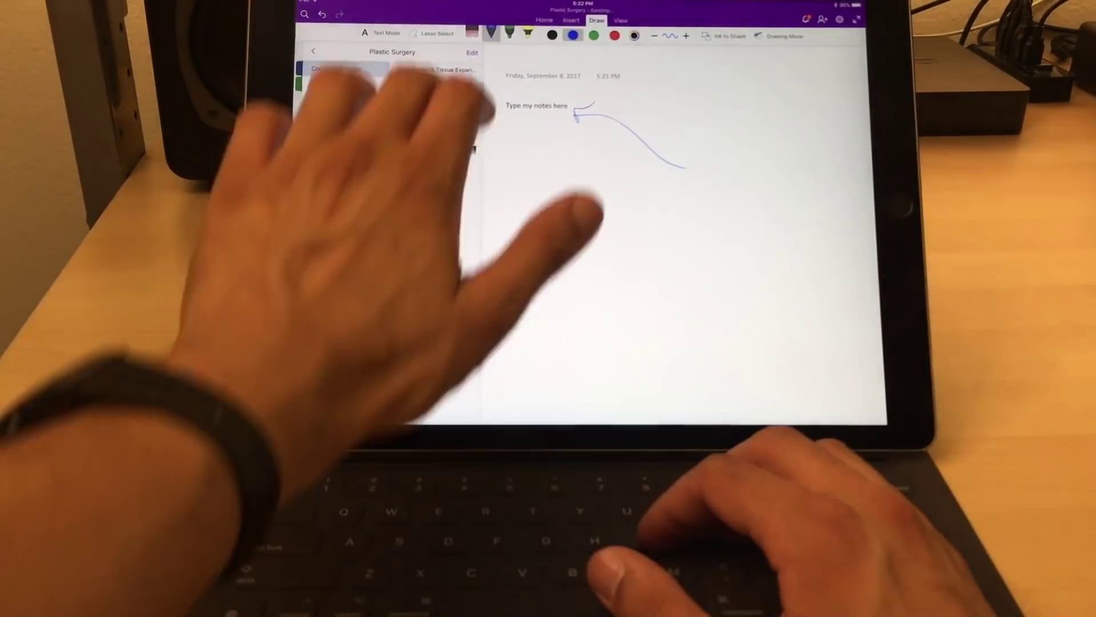
left_click(380, 33)
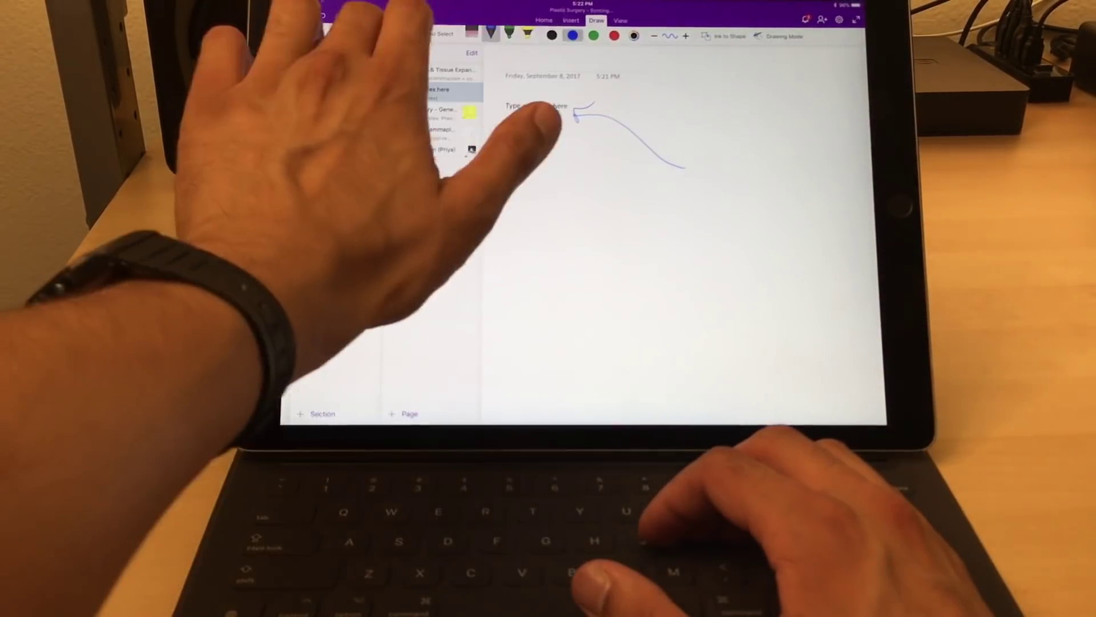
left_click(514, 136)
type("Fdfsf")
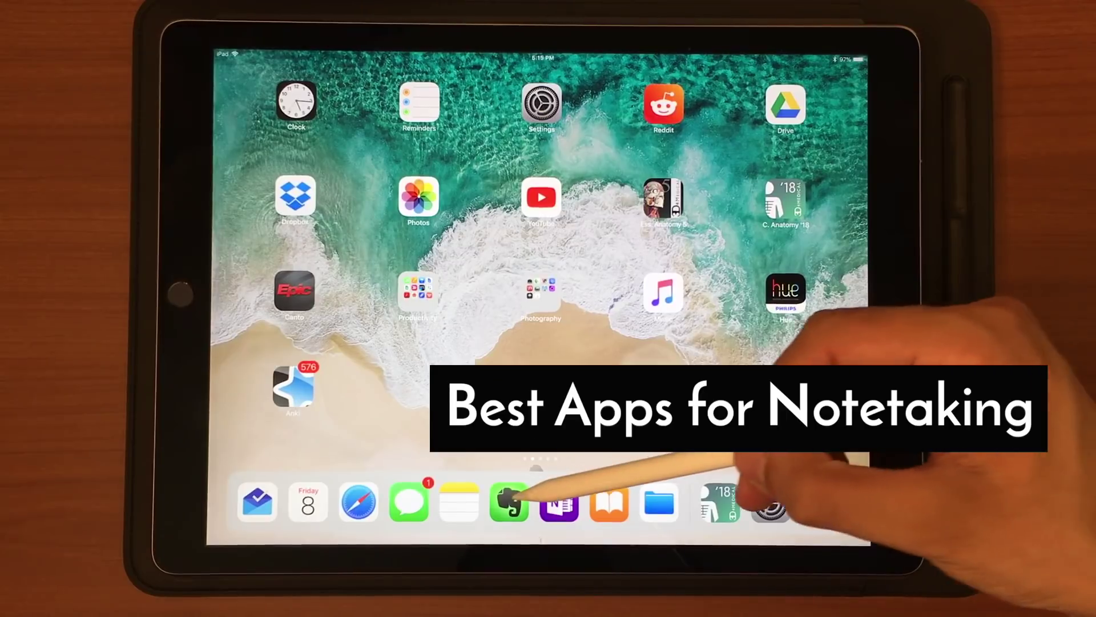
Step: Launch Evernote to the Plastics notebook
left_click(509, 501)
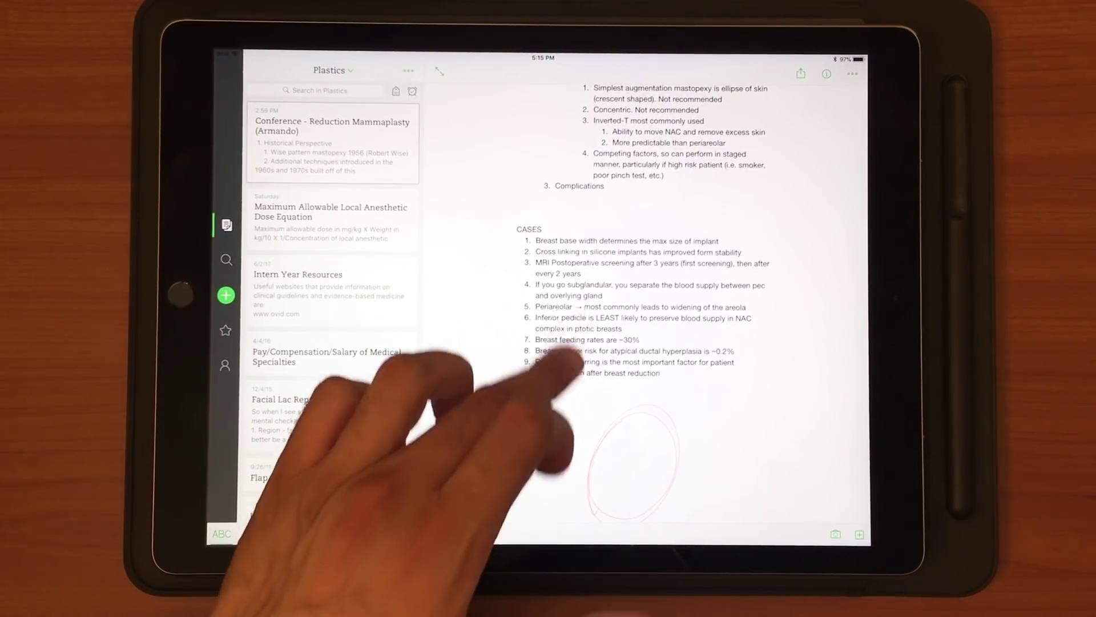
scroll(642, 300, "up", 5)
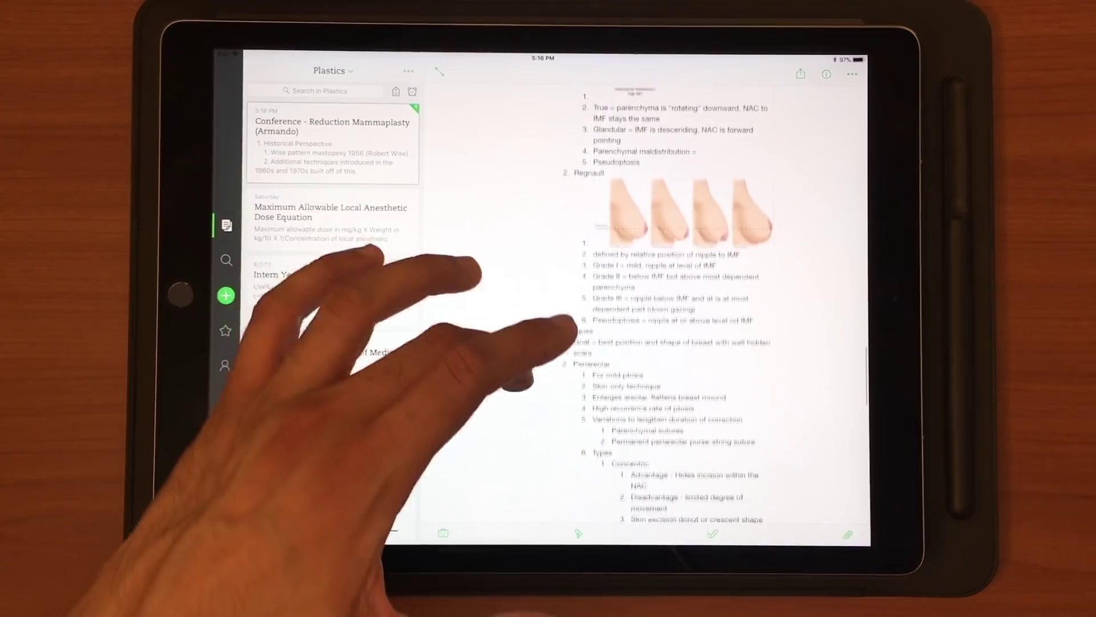
scroll(659, 308, "down", 3)
scroll(659, 309, "down", 3)
scroll(659, 309, "down", 3)
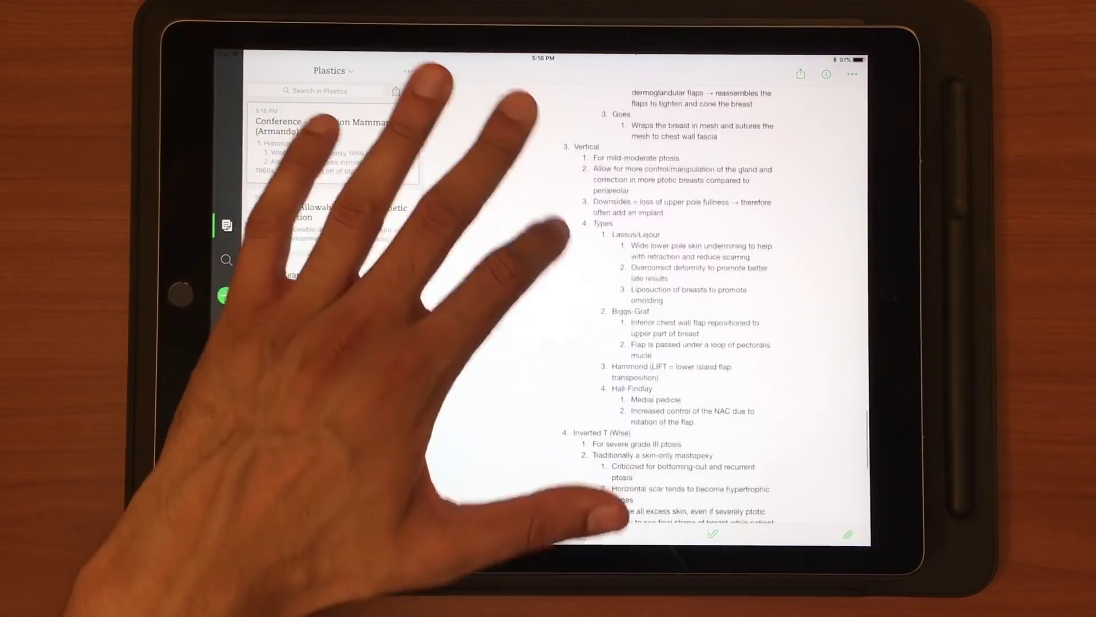
scroll(659, 308, "down", 3)
scroll(668, 309, "down", 3)
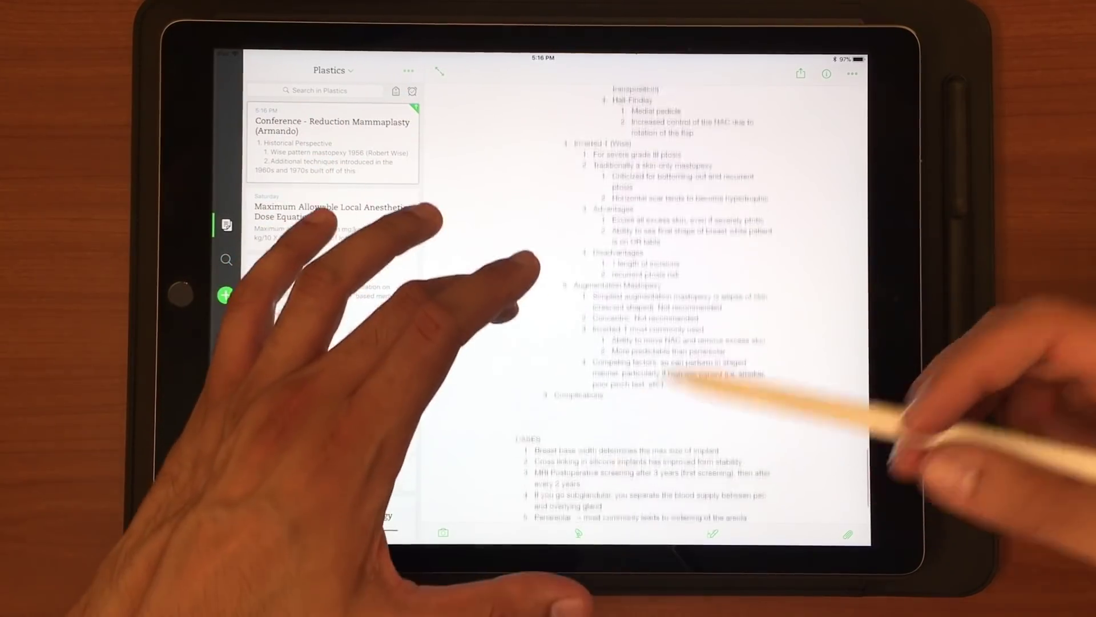
scroll(652, 300, "down", 1)
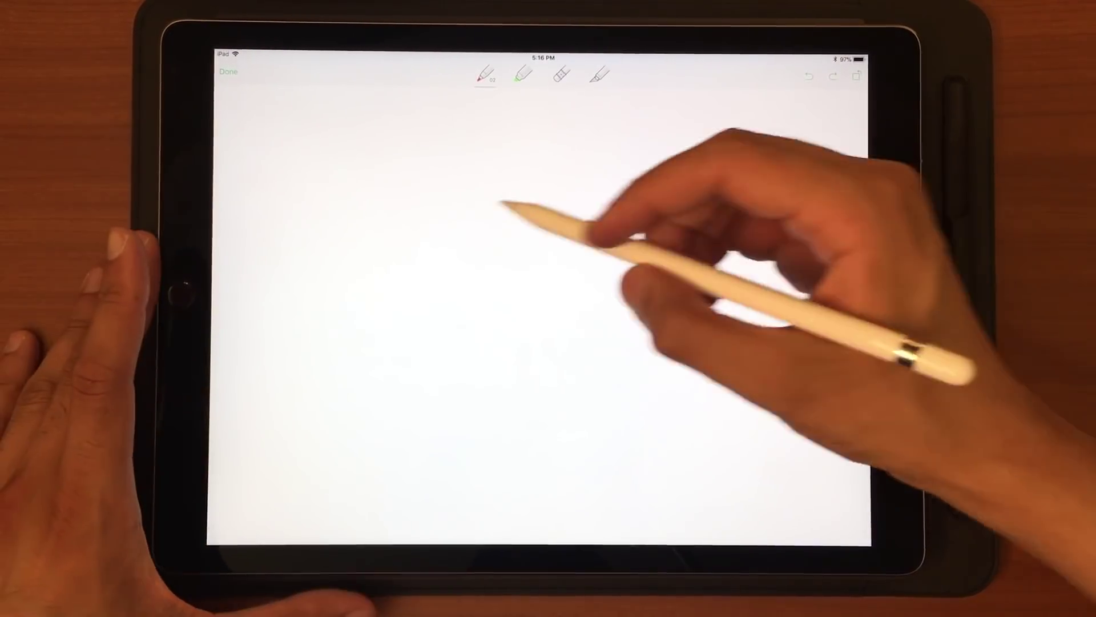
Step: Sketch a zigzag stroke and two small circles beside it on the canvas
mouse_move(366, 401)
left_mouse_down()
mouse_move(489, 363)
mouse_move(649, 240)
mouse_move(668, 169)
left_mouse_up()
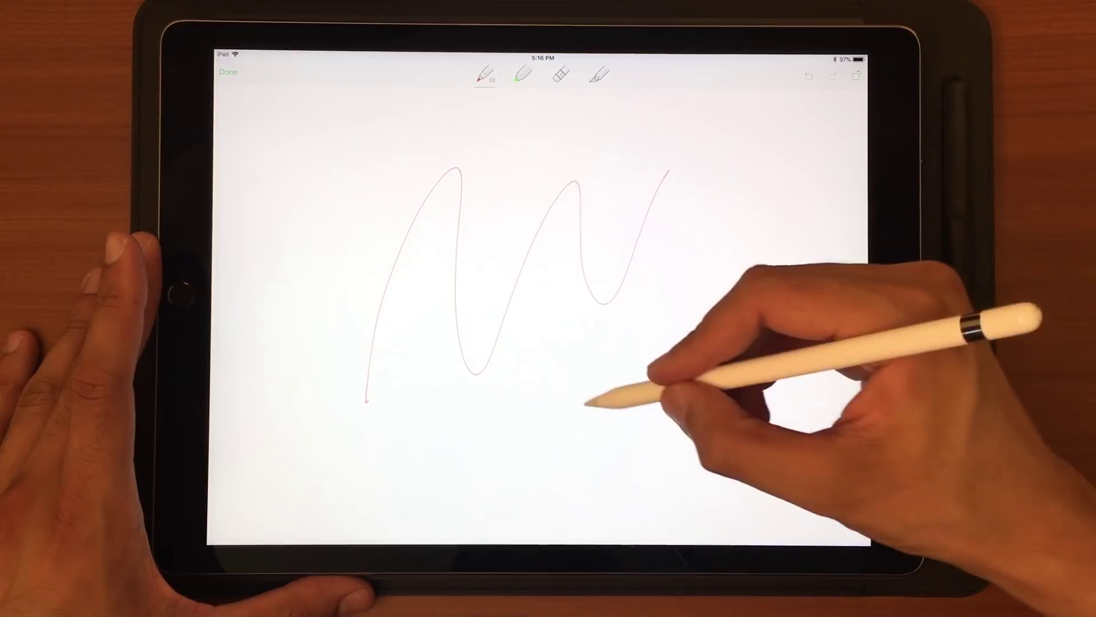
left_click_drag(568, 388, 567, 395)
left_click_drag(654, 301, 649, 305)
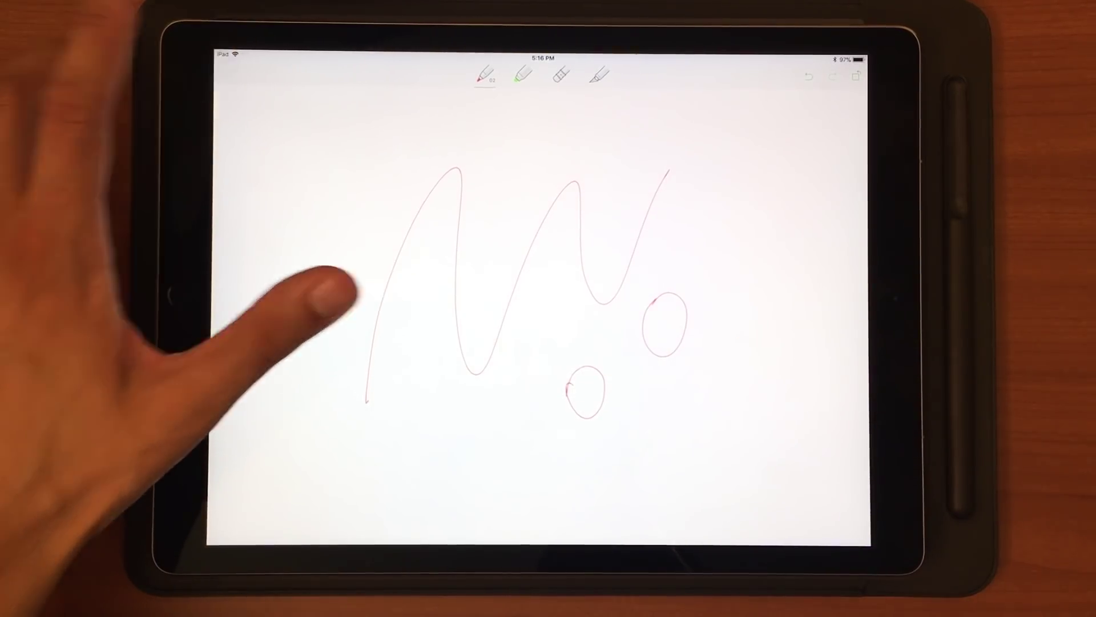
scroll(642, 300, "down", 3)
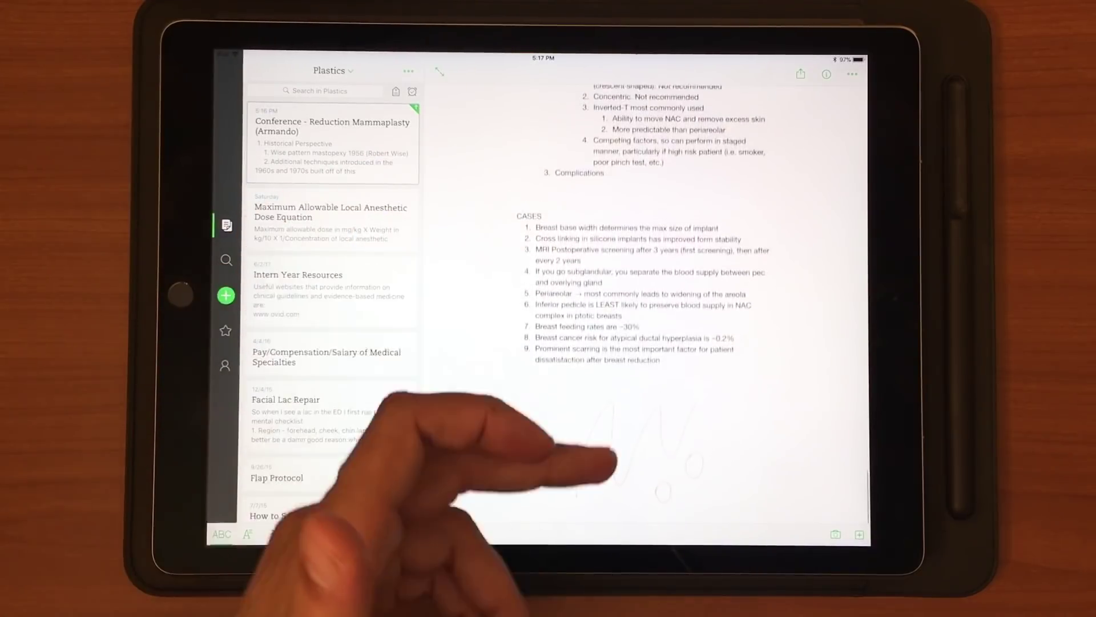
scroll(698, 390, "down", 1)
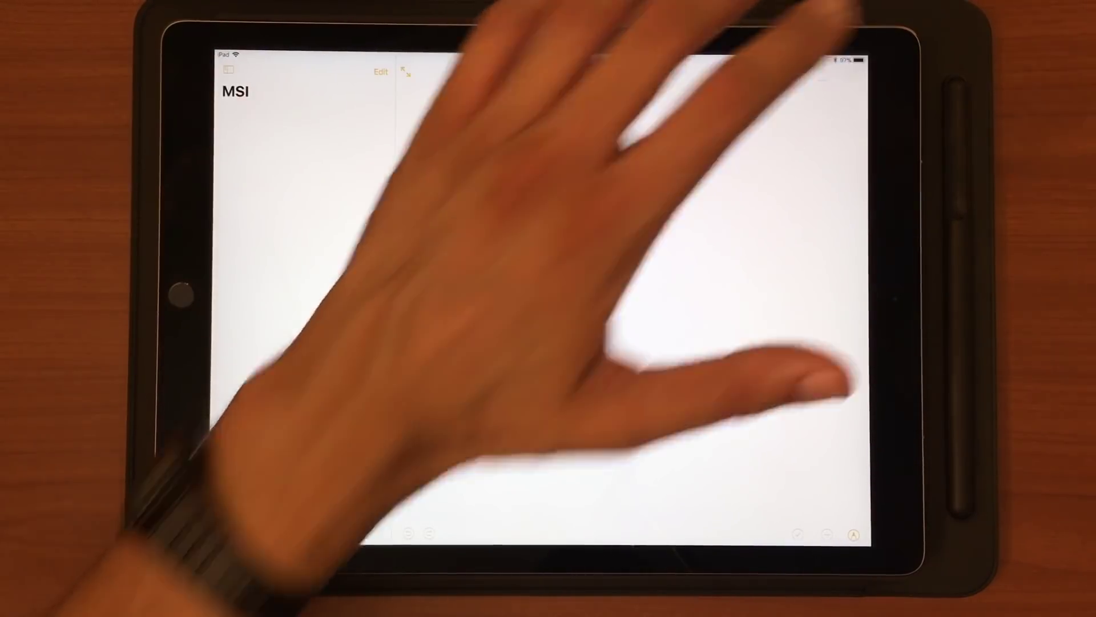
Step: Create a new MSI note with a wavy line drawn across it
left_click(851, 75)
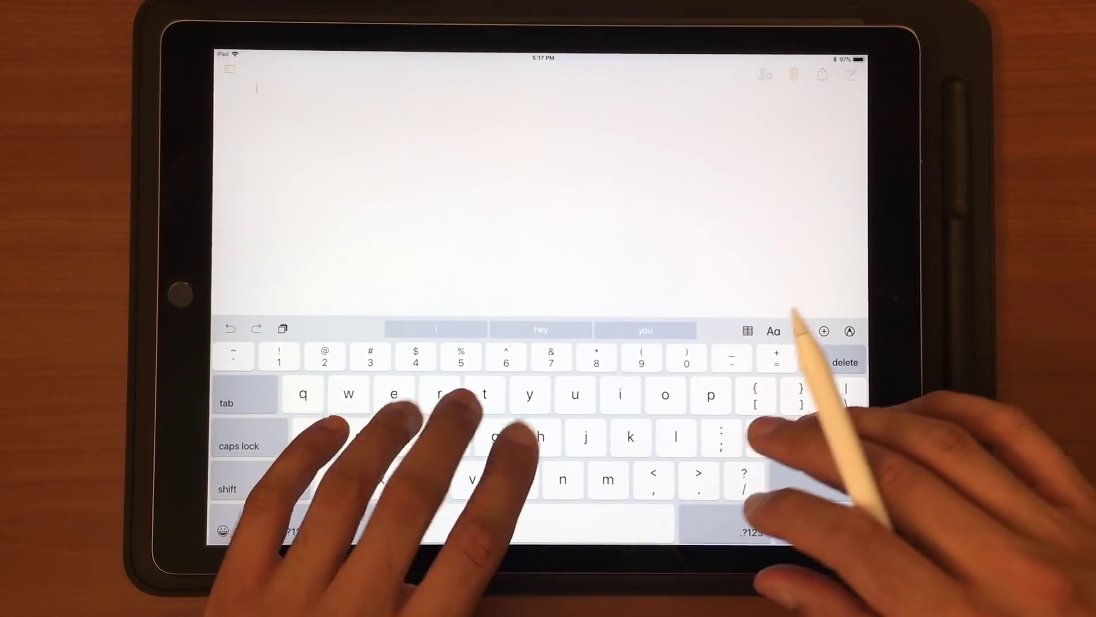
type("ergergergefger")
left_click(850, 331)
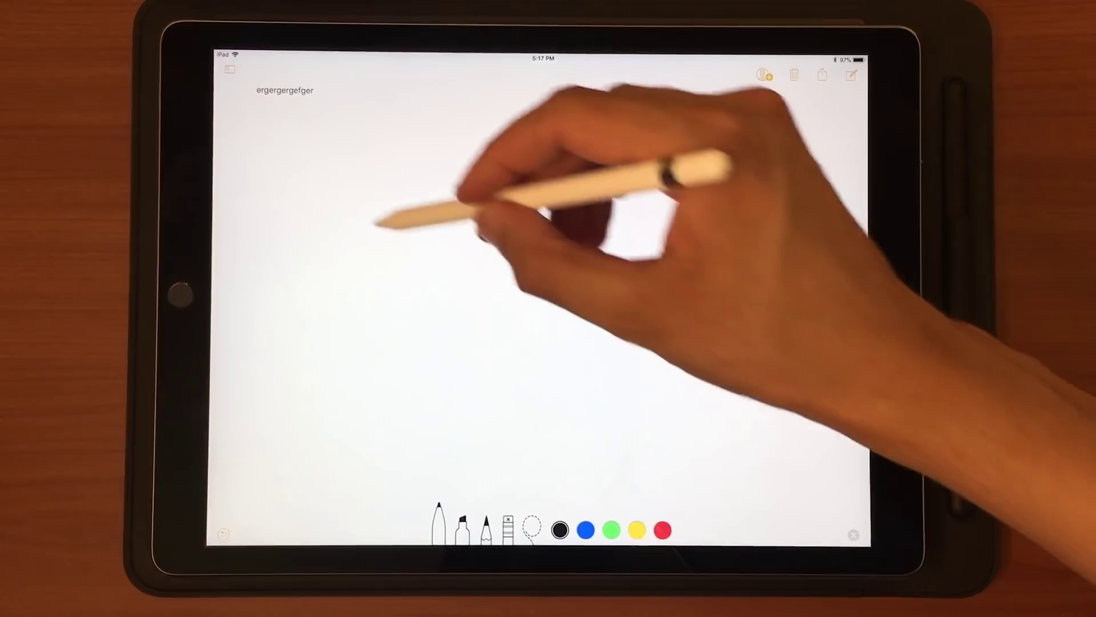
left_click_drag(353, 203, 680, 148)
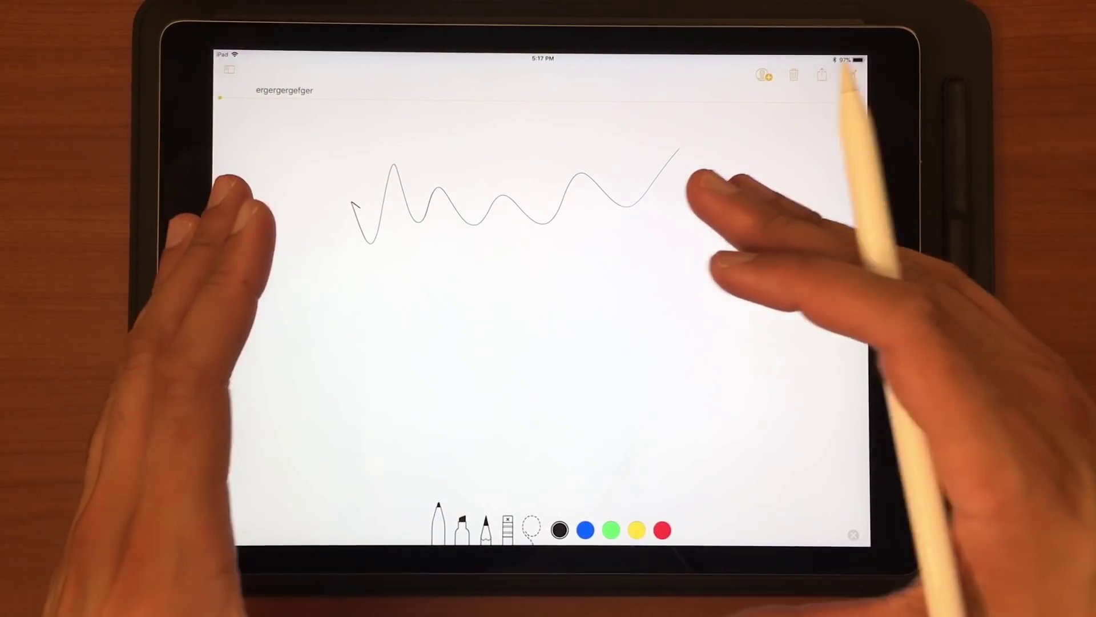
left_click(229, 69)
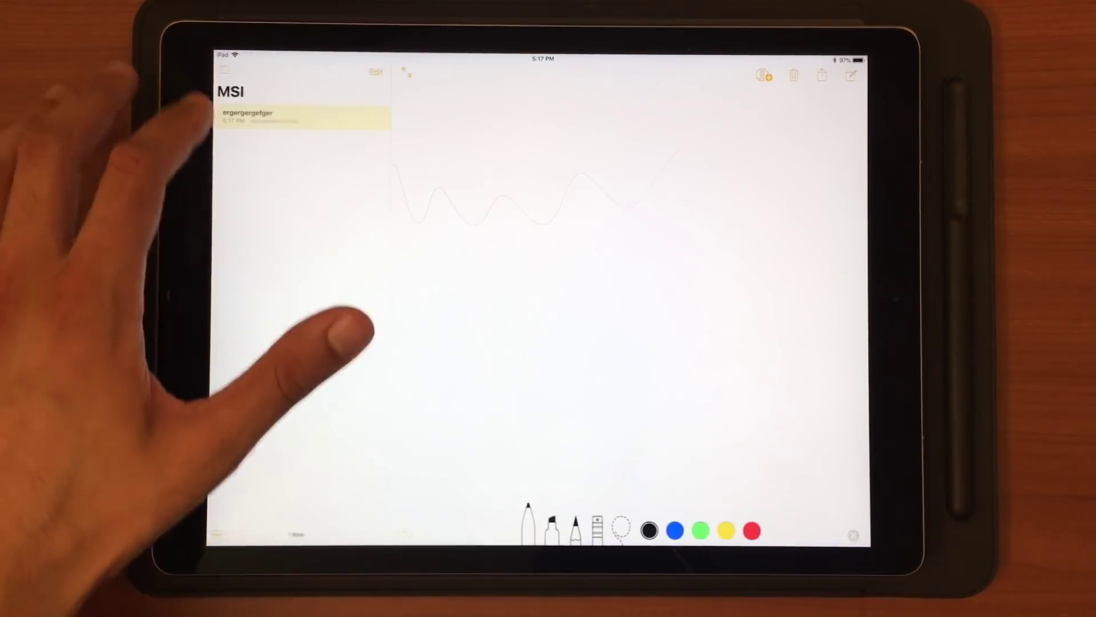
Step: Open a quick note from the lock screen and draw a rising wavy stroke
left_click(181, 293)
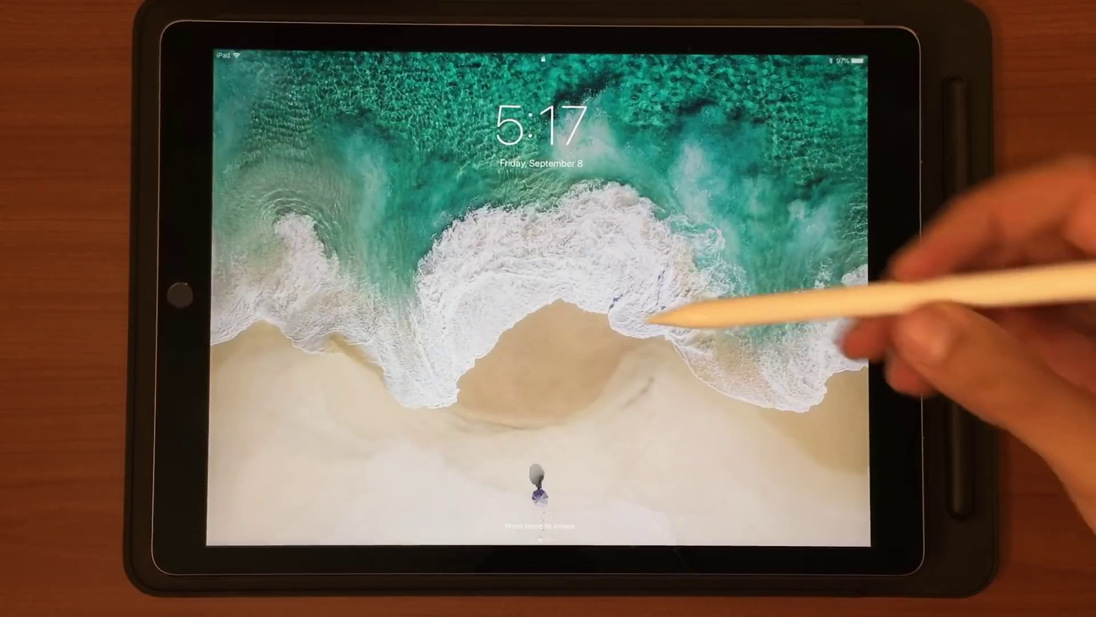
left_click(589, 268)
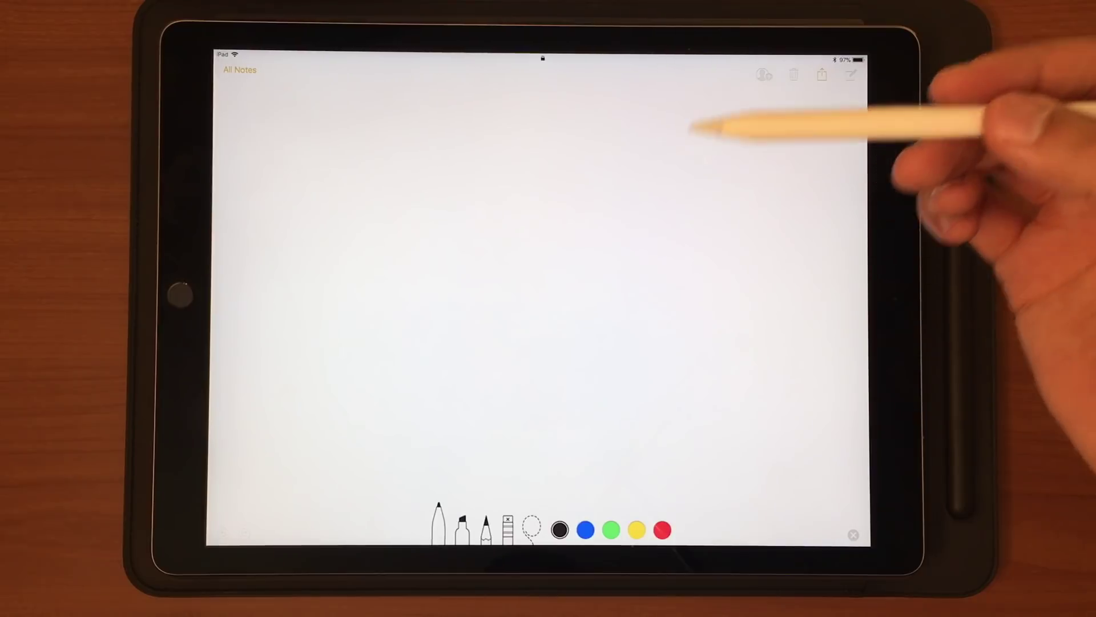
mouse_move(403, 378)
left_mouse_down()
mouse_move(501, 253)
mouse_move(651, 166)
left_mouse_up()
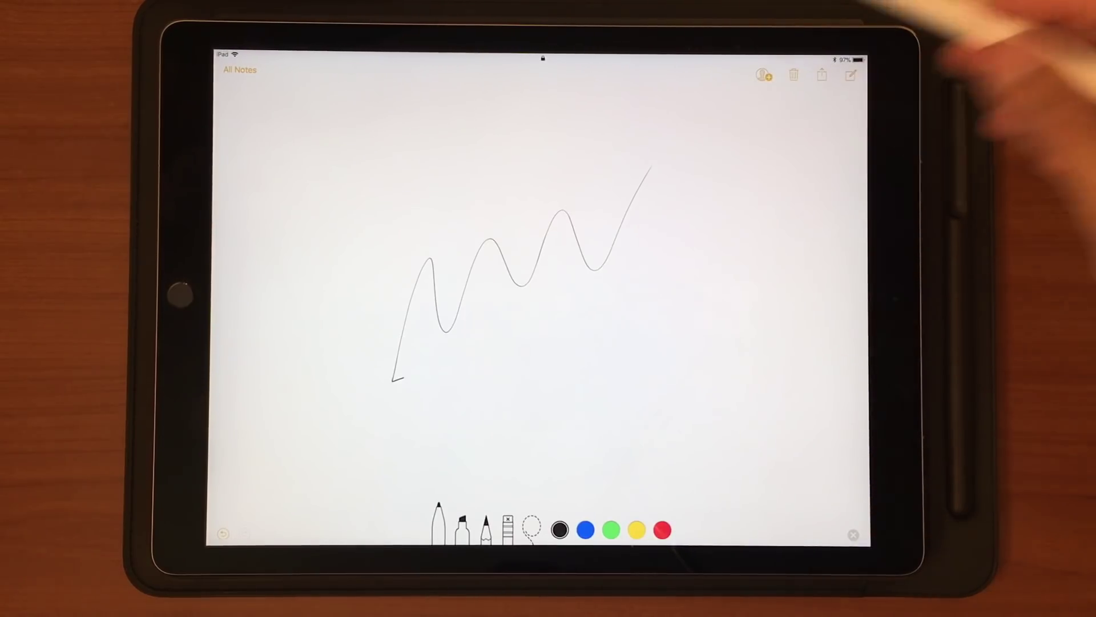
Step: Leave the quick note and launch OneNote from the home screen dock
left_click(179, 294)
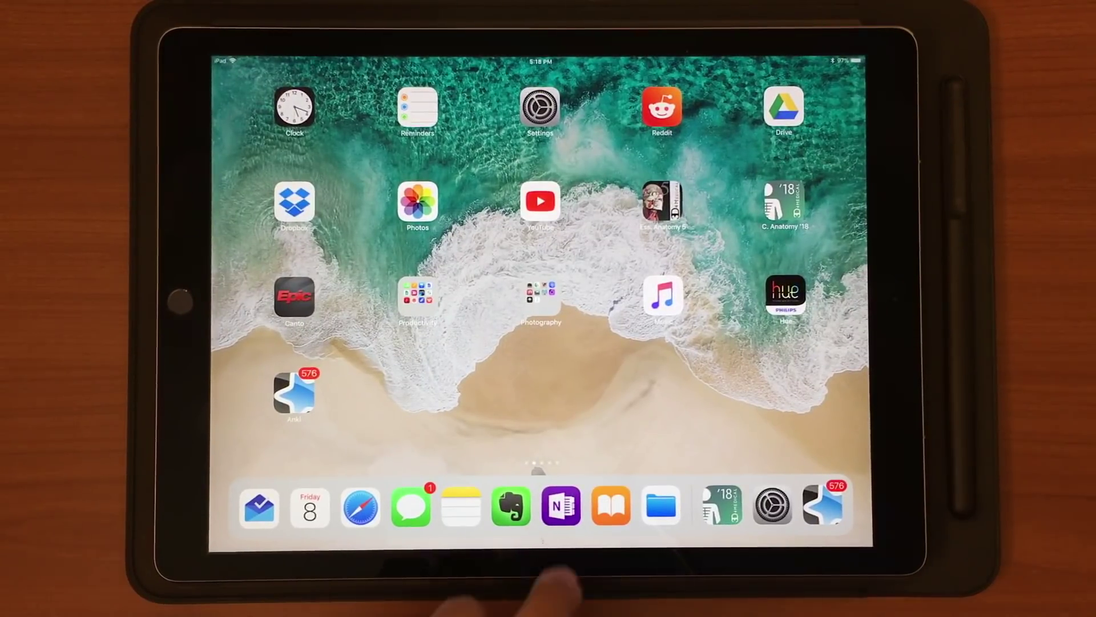
left_click(561, 506)
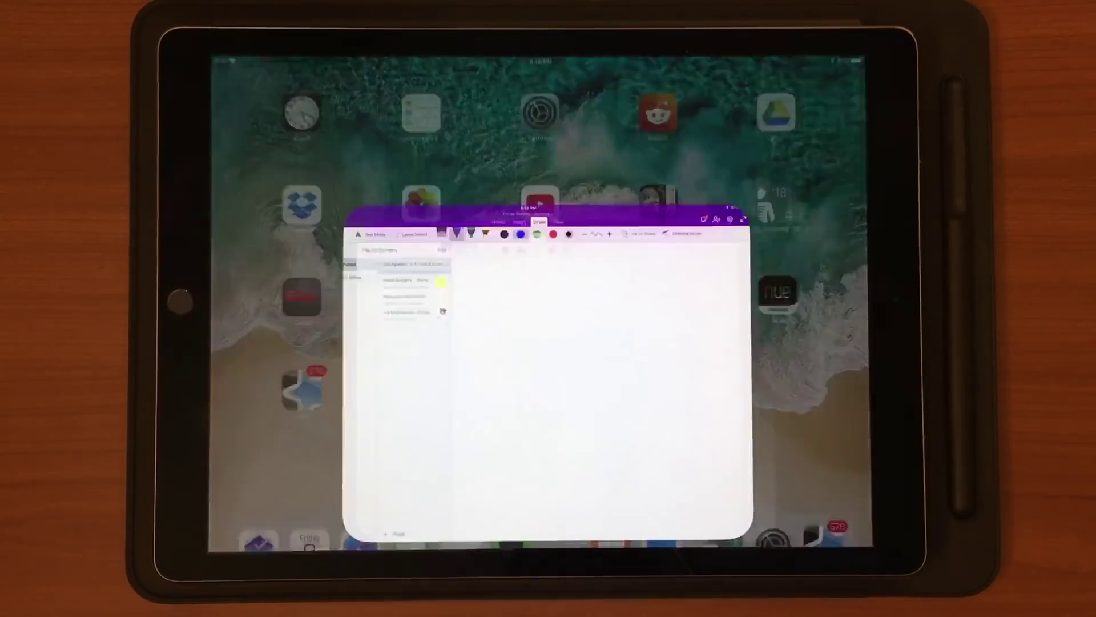
scroll(515, 360, "up", 3)
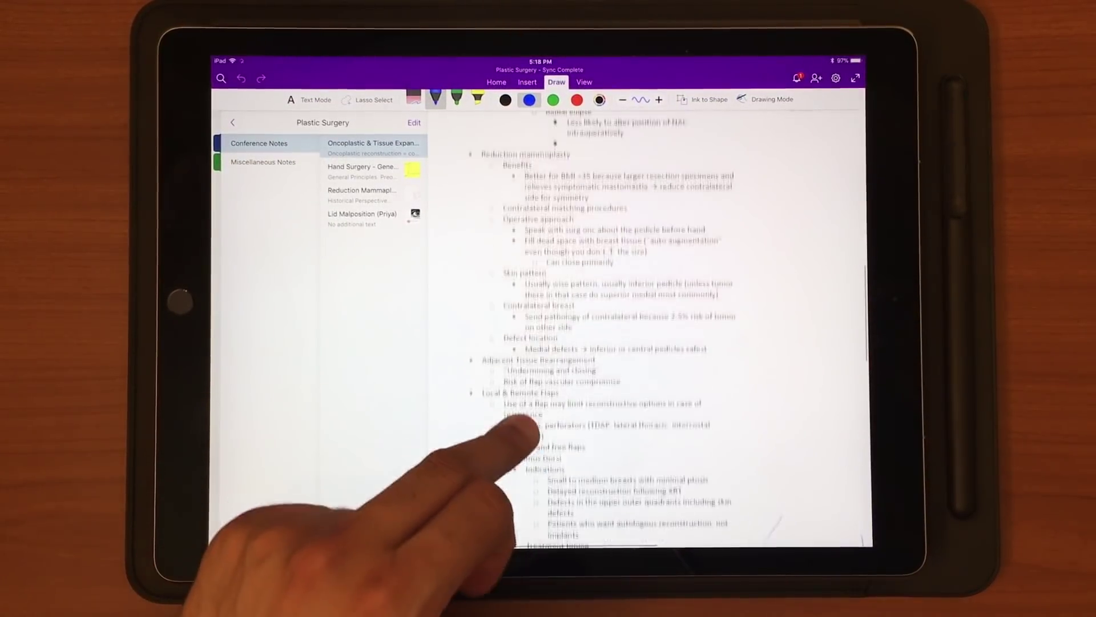
scroll(480, 385, "up", 5)
scroll(514, 360, "up", 5)
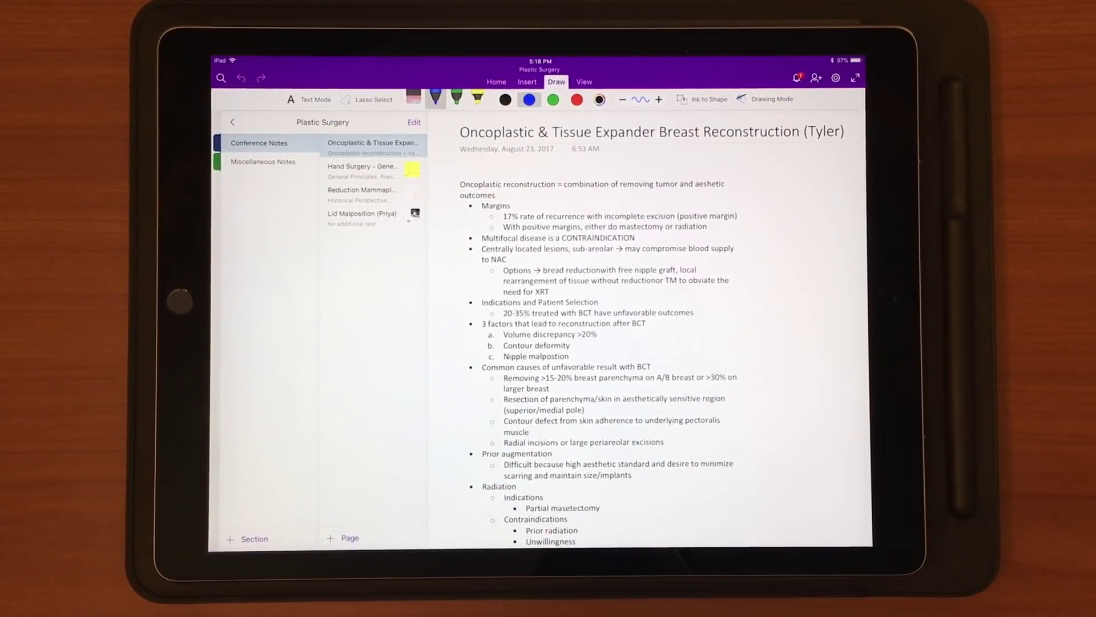
scroll(480, 385, "down", 5)
scroll(480, 360, "down", 10)
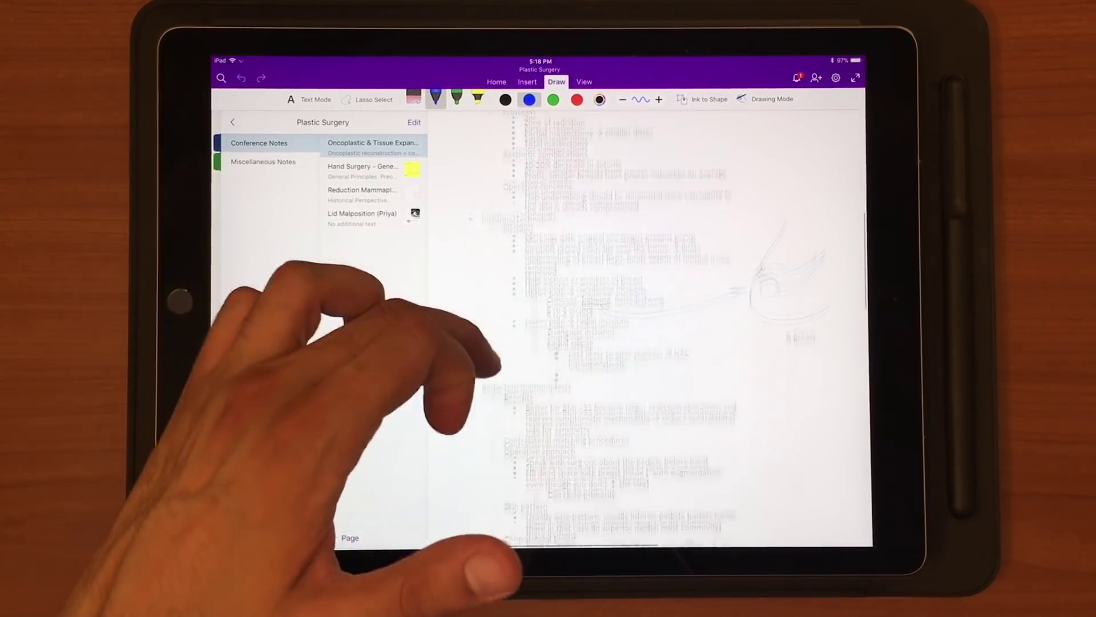
scroll(497, 295, "up", 1)
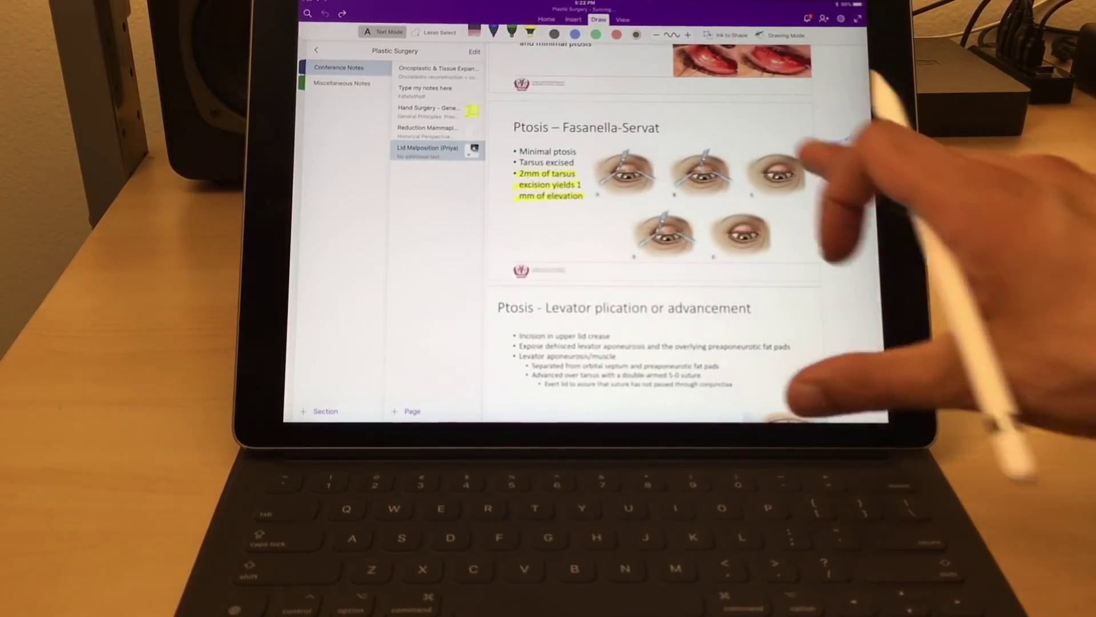
scroll(668, 231, "up", 10)
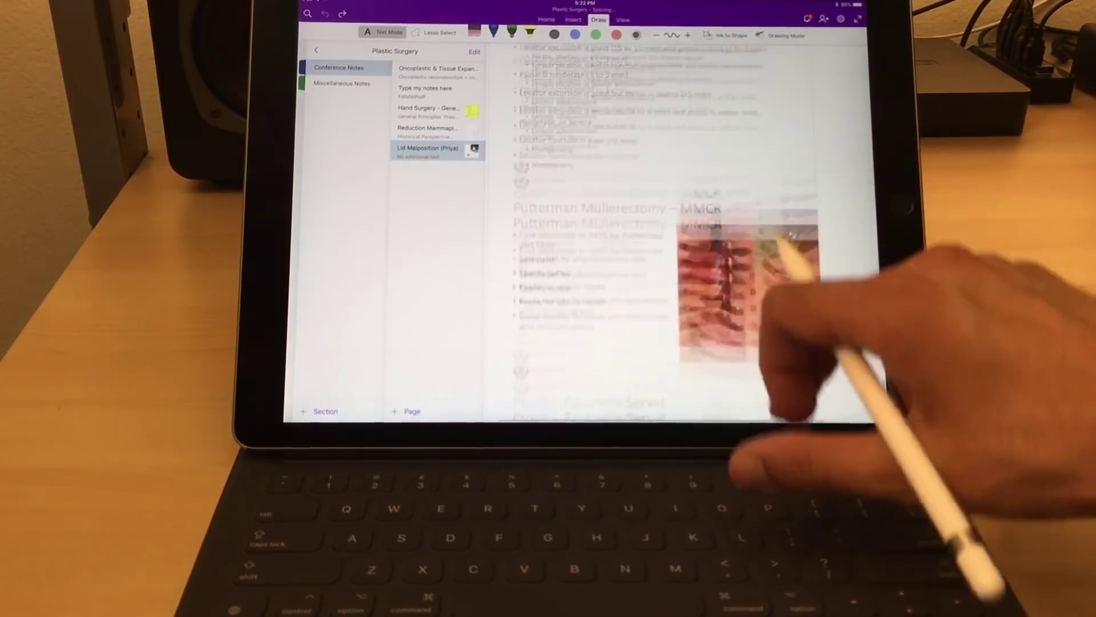
scroll(668, 231, "down", 10)
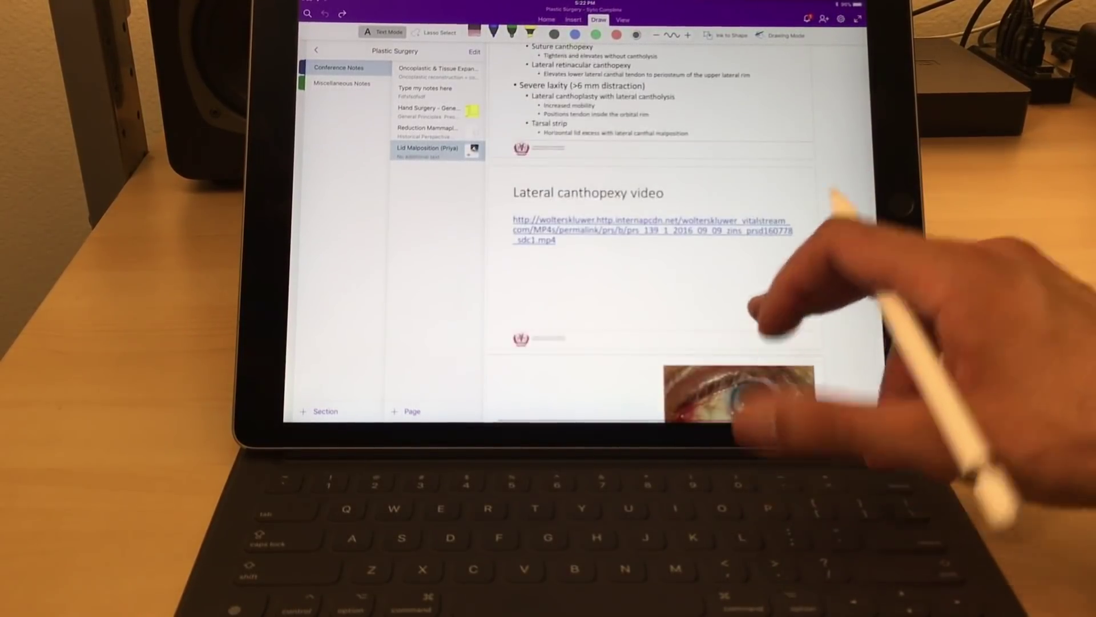
scroll(762, 308, "down", 10)
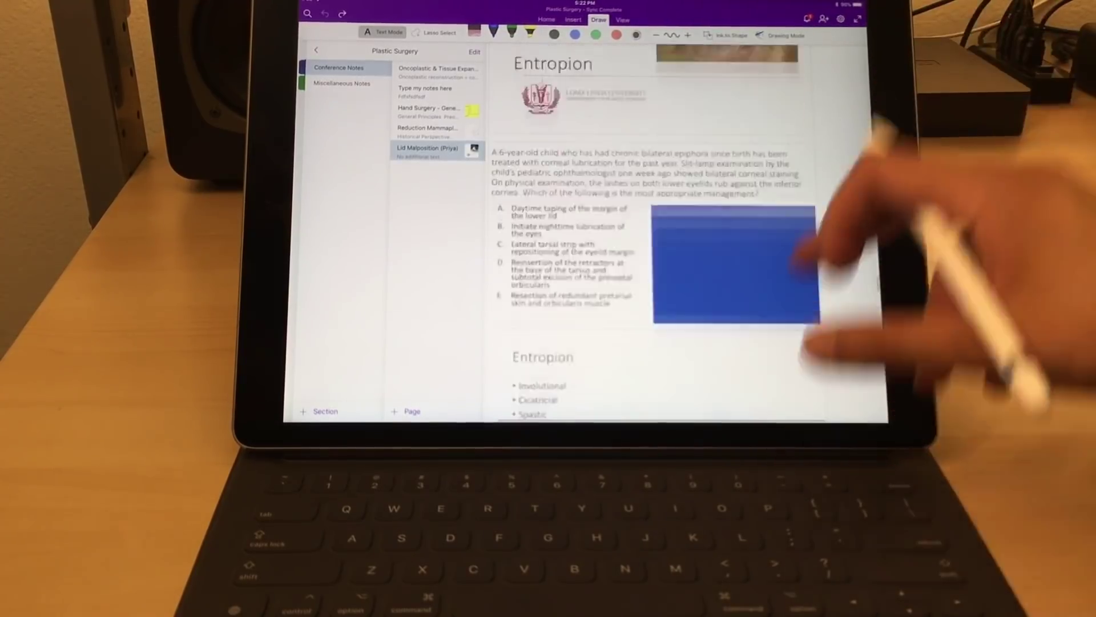
scroll(738, 257, "up", 10)
scroll(737, 257, "up", 10)
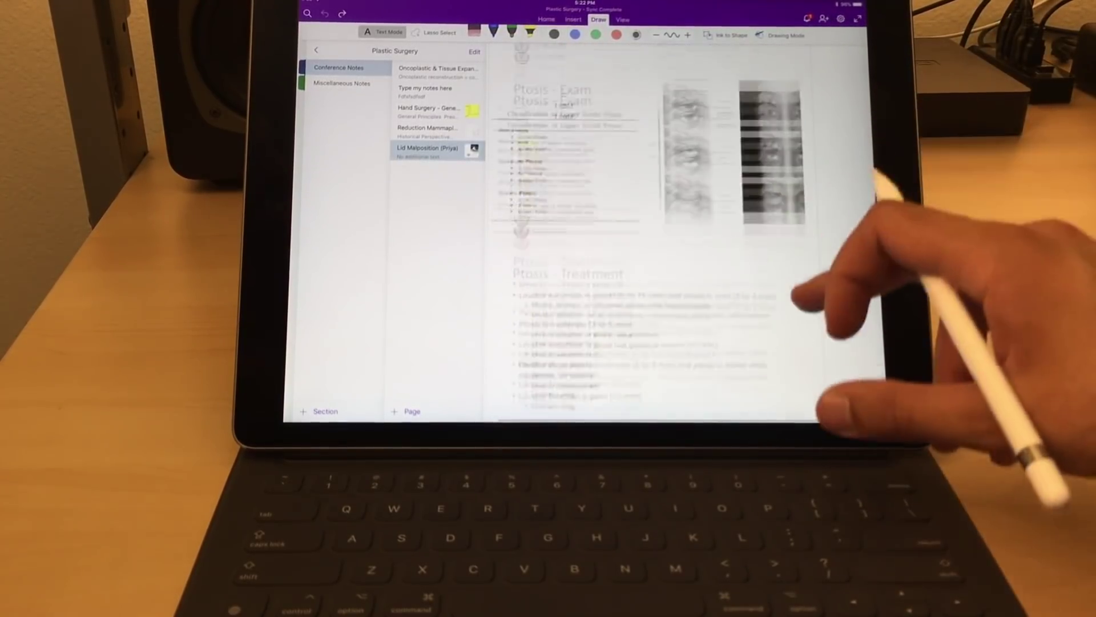
scroll(796, 296, "down", 5)
scroll(685, 283, "up", 1)
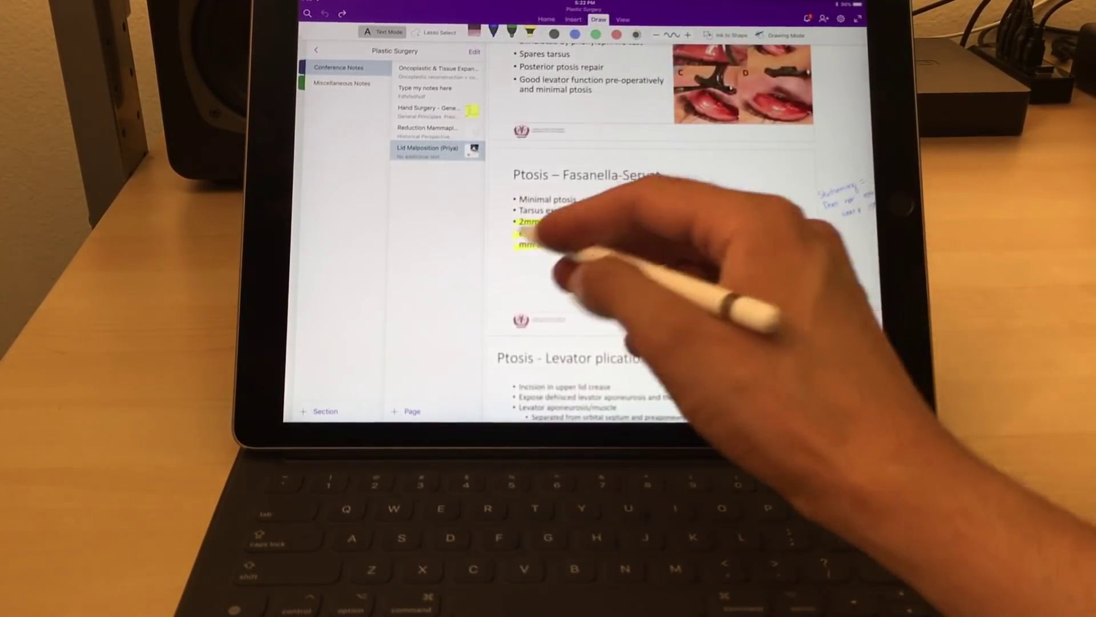
scroll(650, 257, "up", 1)
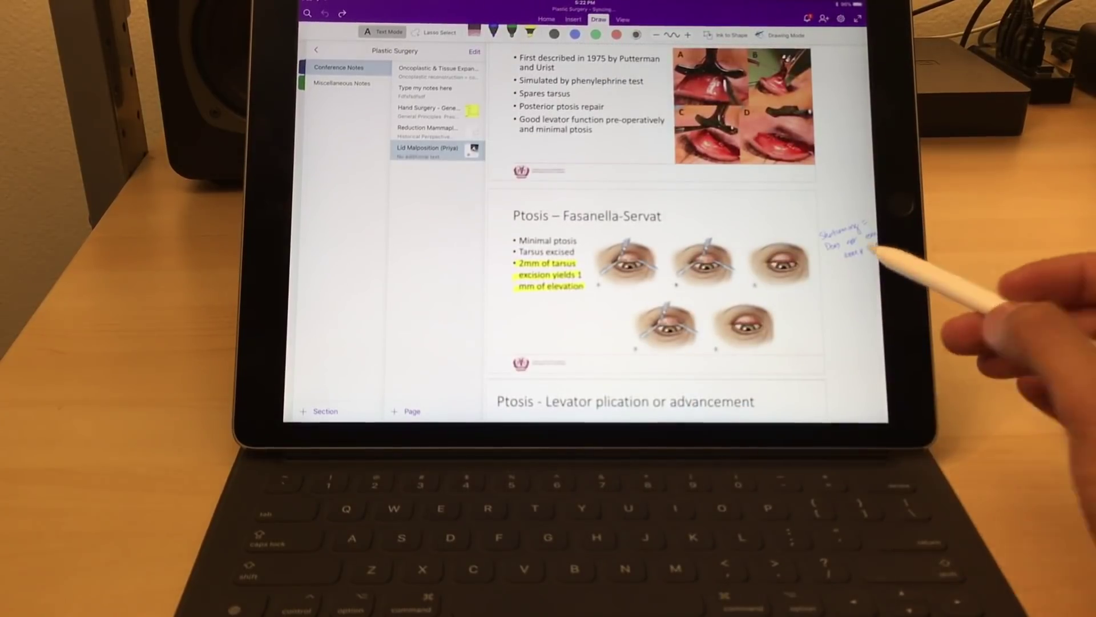
scroll(848, 257, "up", 3)
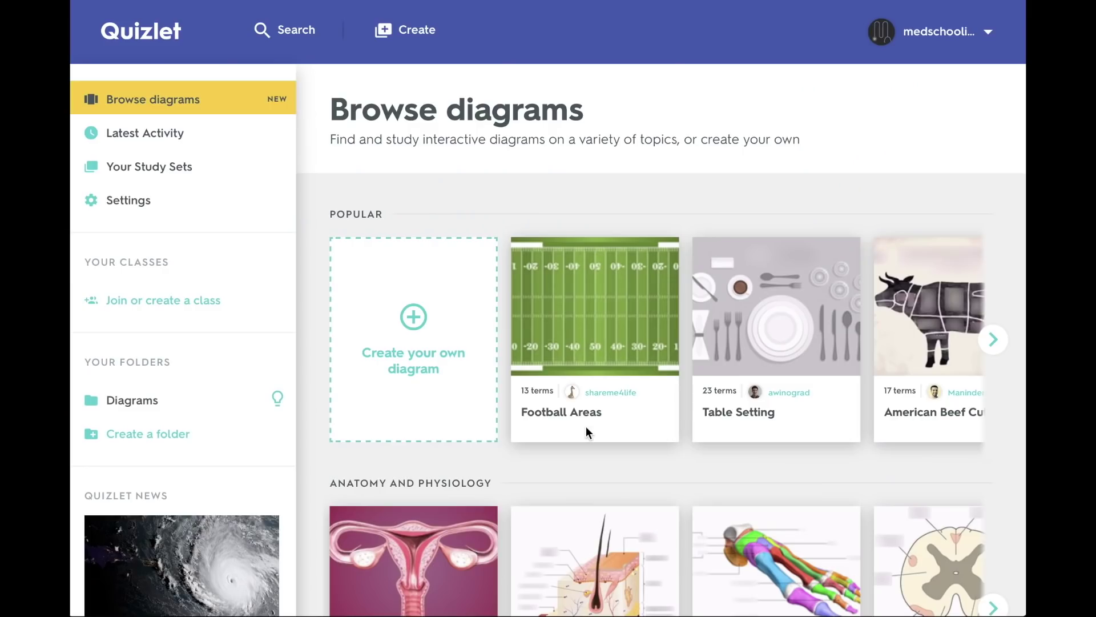
scroll(586, 426, "down", 2)
scroll(586, 425, "down", 1)
scroll(586, 425, "down", 1)
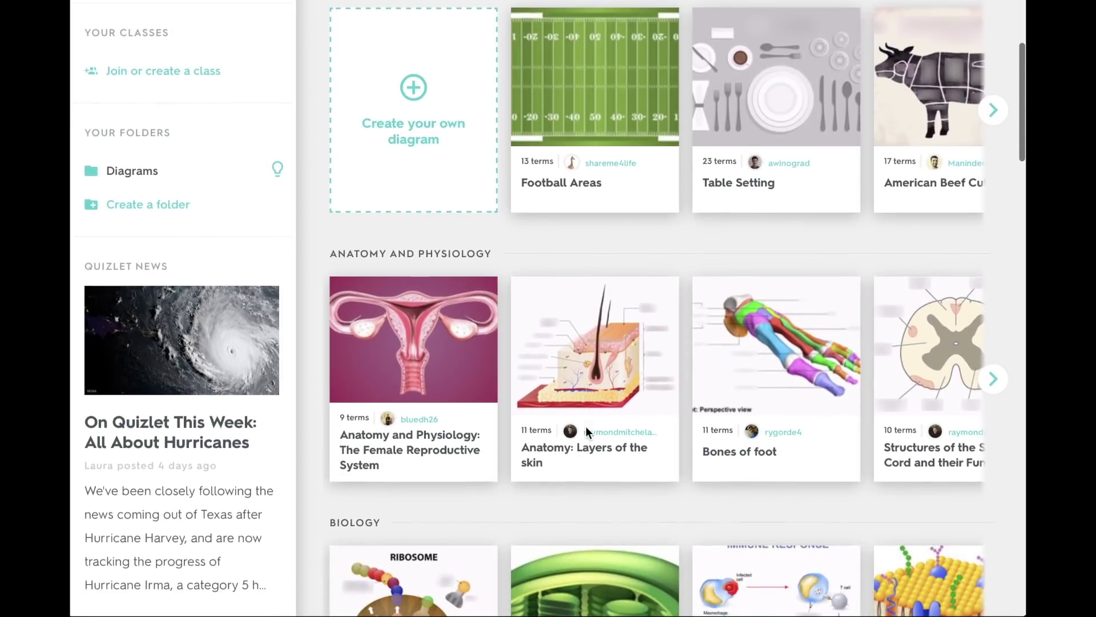
scroll(586, 426, "down", 1)
scroll(586, 425, "down", 1)
scroll(586, 426, "down", 1)
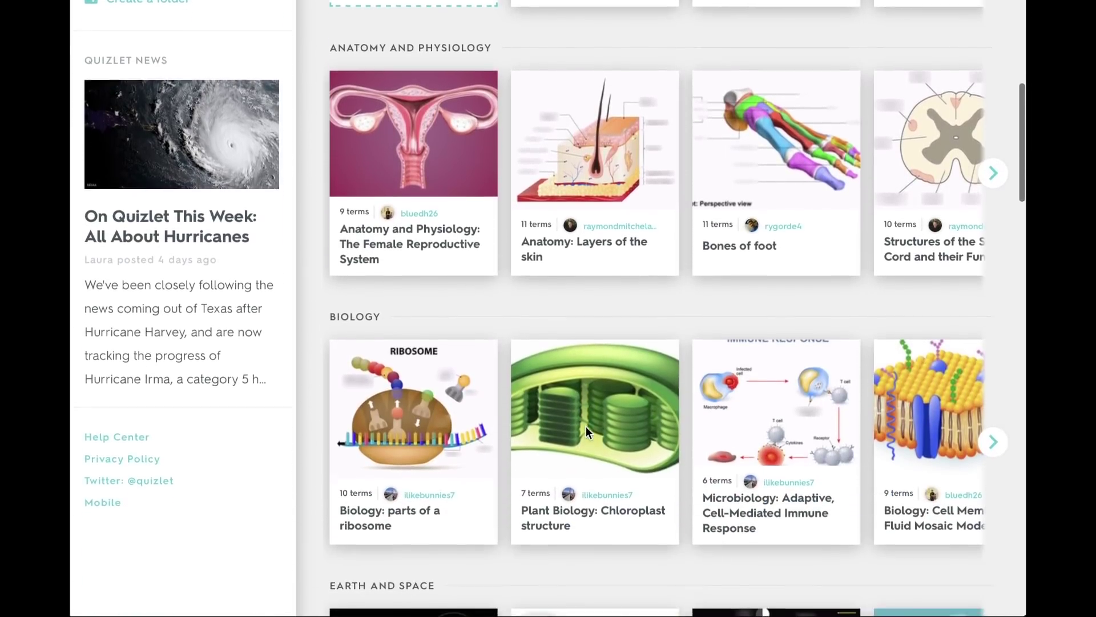
scroll(585, 425, "down", 1)
scroll(586, 426, "down", 1)
scroll(586, 425, "down", 1)
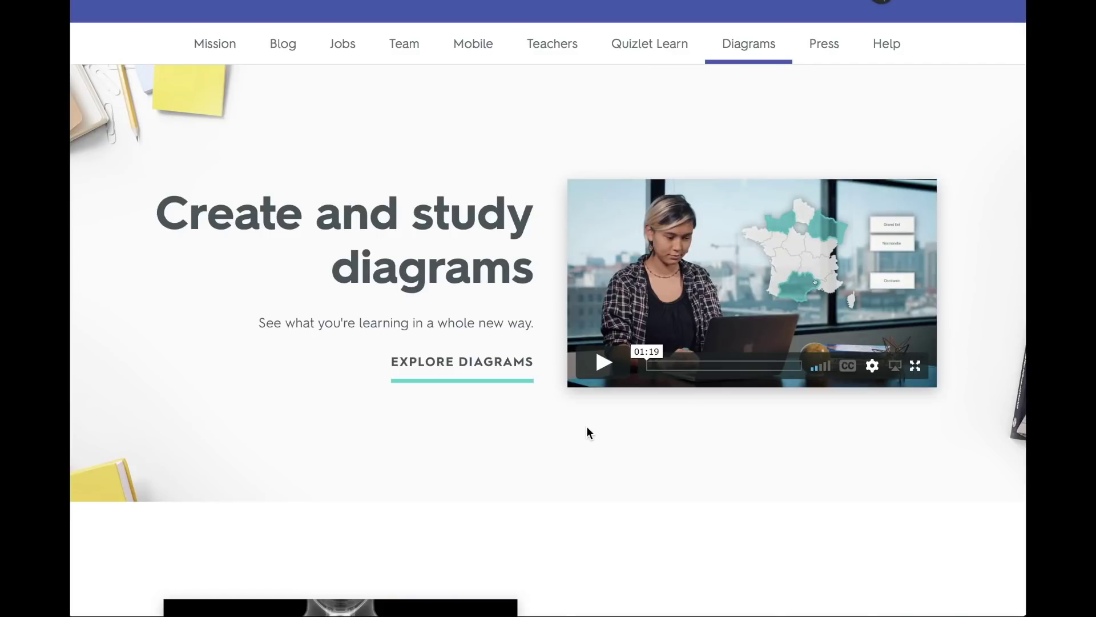
scroll(587, 426, "down", 2)
scroll(587, 426, "down", 1)
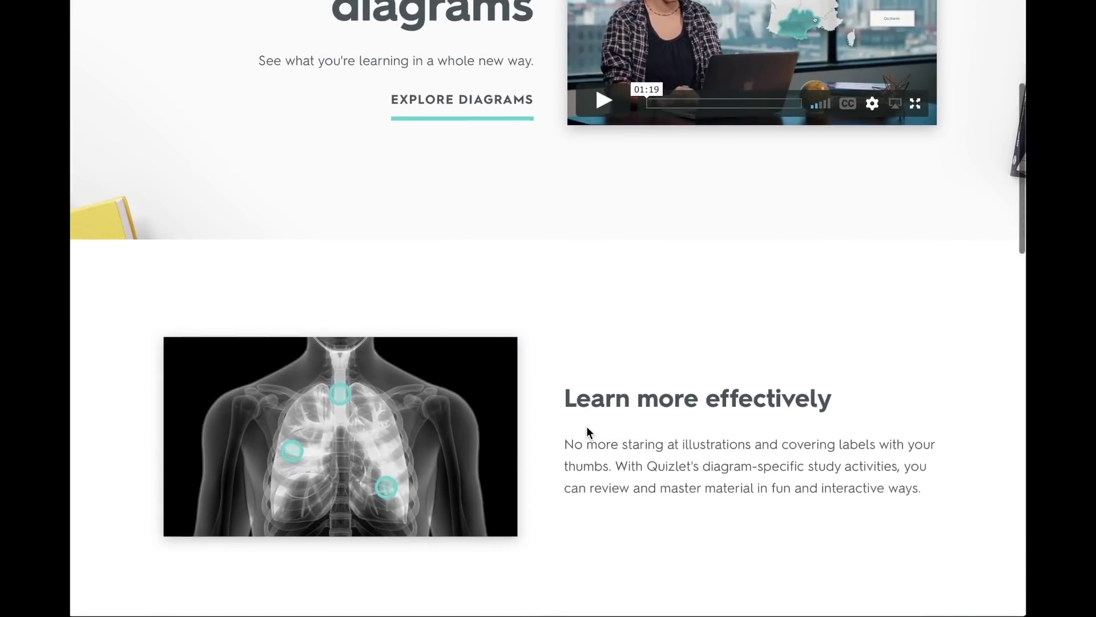
scroll(587, 426, "down", 2)
scroll(587, 425, "down", 1)
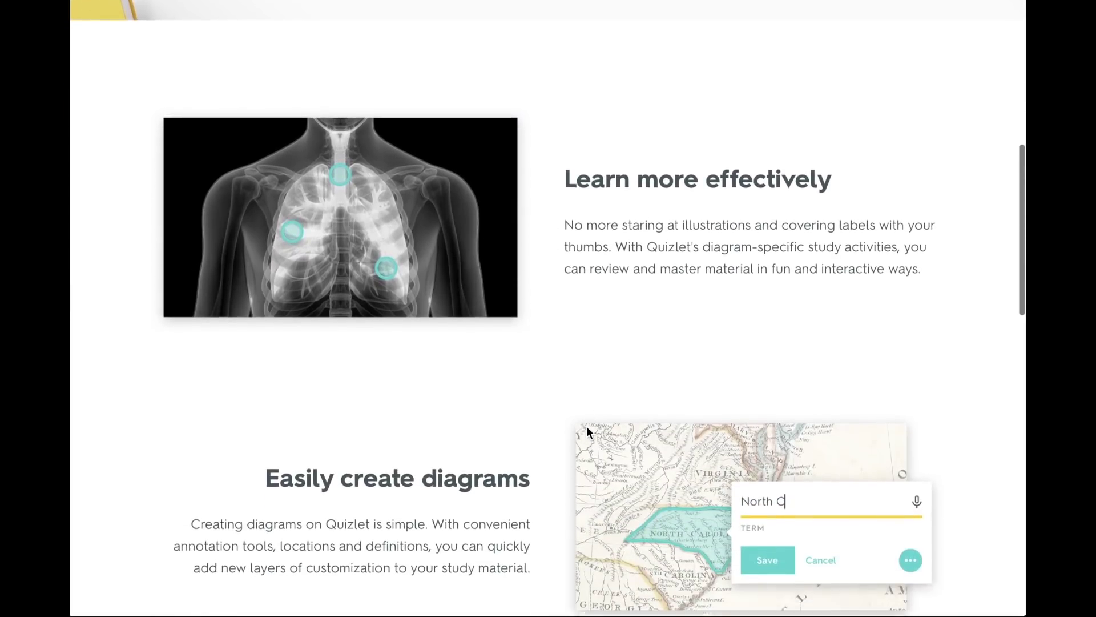
scroll(587, 426, "down", 1)
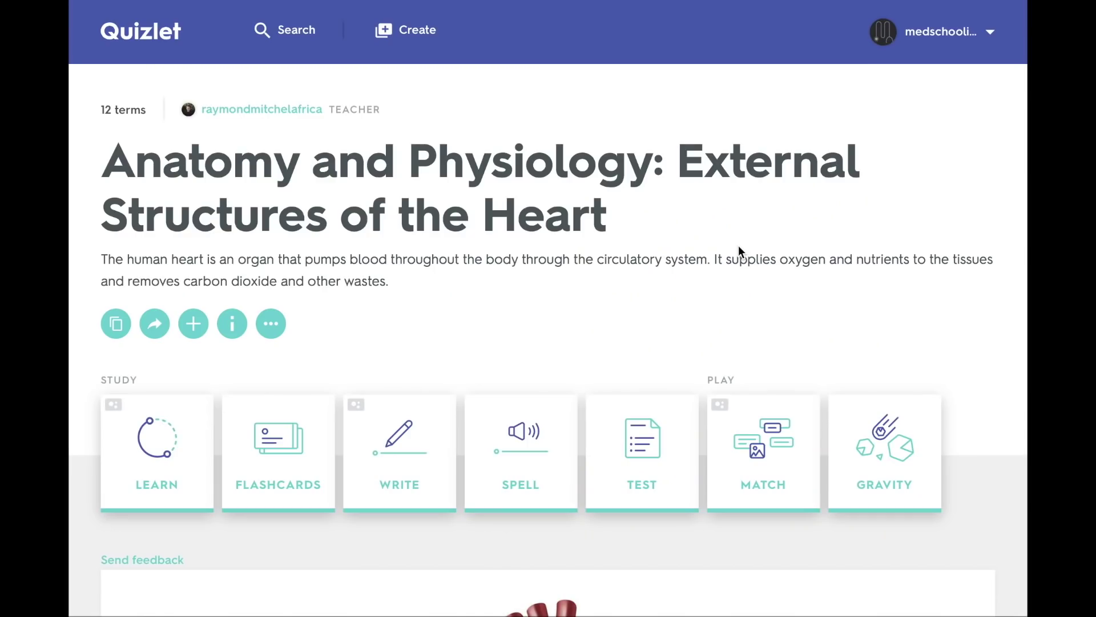
scroll(738, 251, "down", 2)
scroll(739, 250, "down", 2)
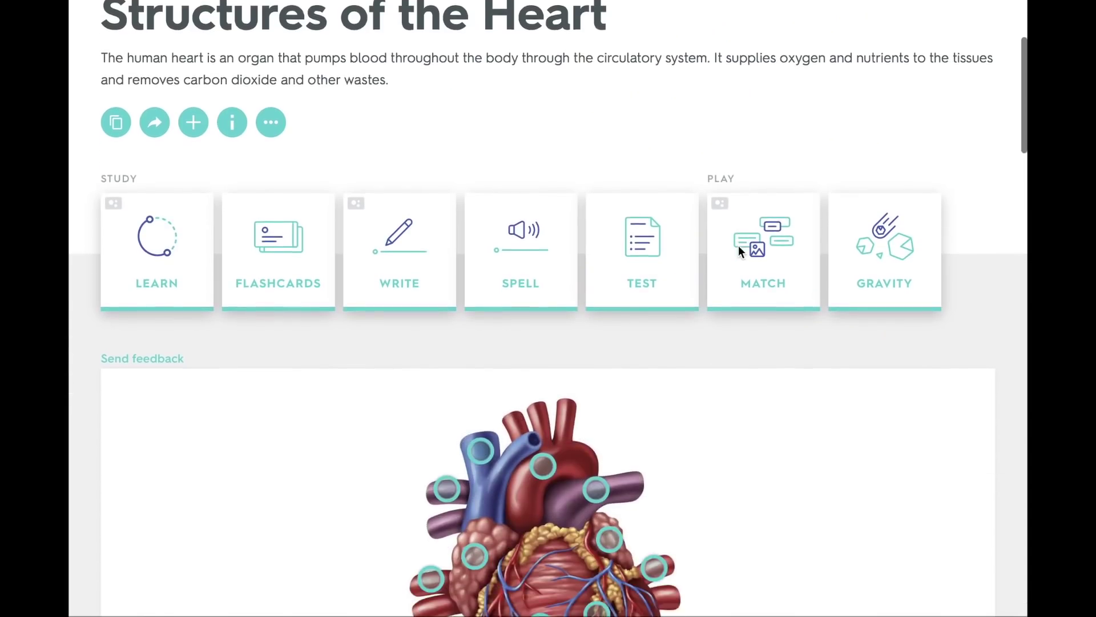
scroll(739, 250, "down", 1)
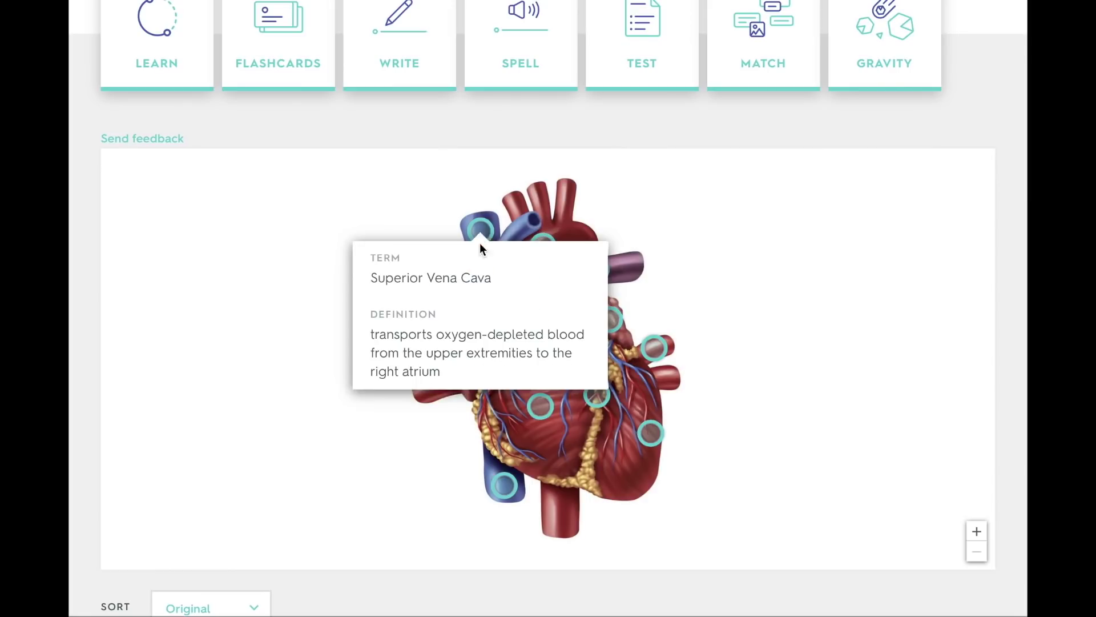
mouse_move(447, 361)
scroll(325, 178, "up", 1)
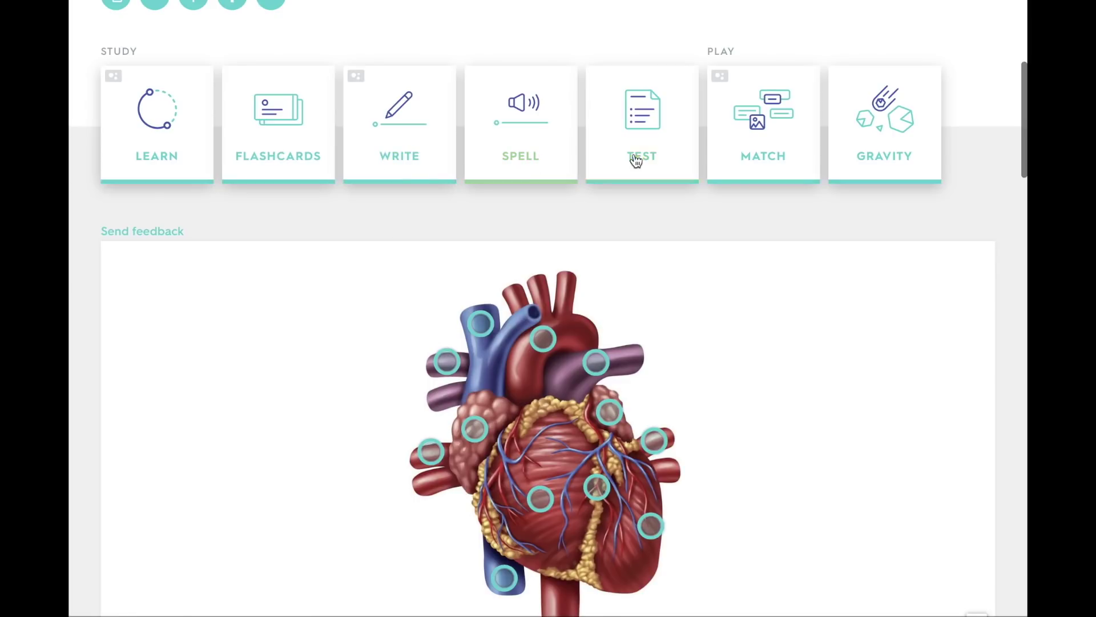
scroll(895, 146, "up", 2)
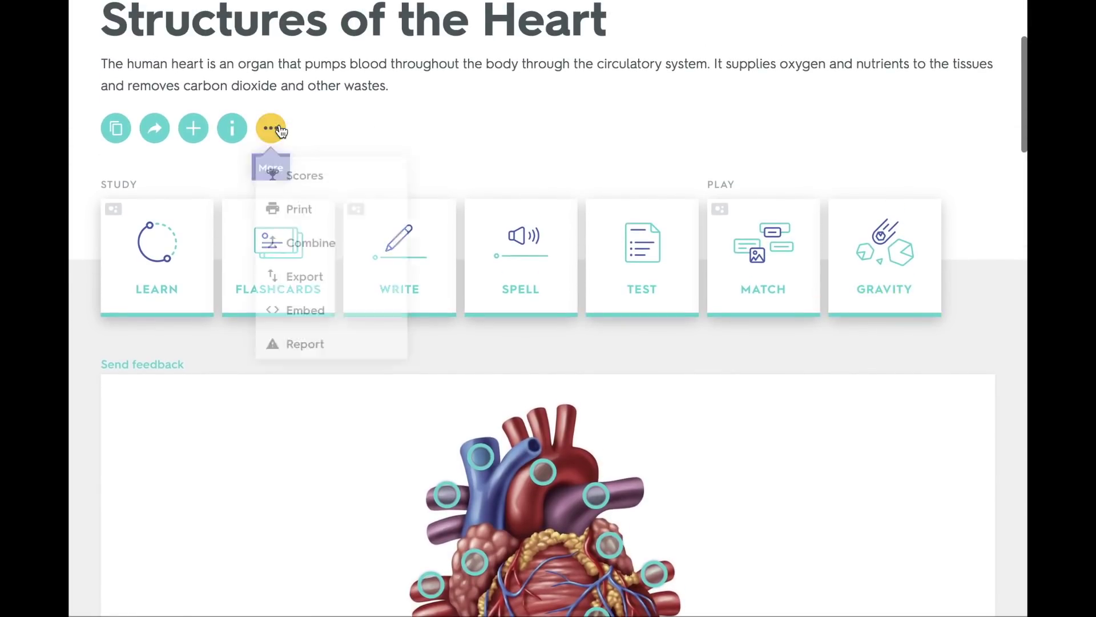
Step: View the heart set's top scores and dismiss the email confirmation popup
left_click(297, 175)
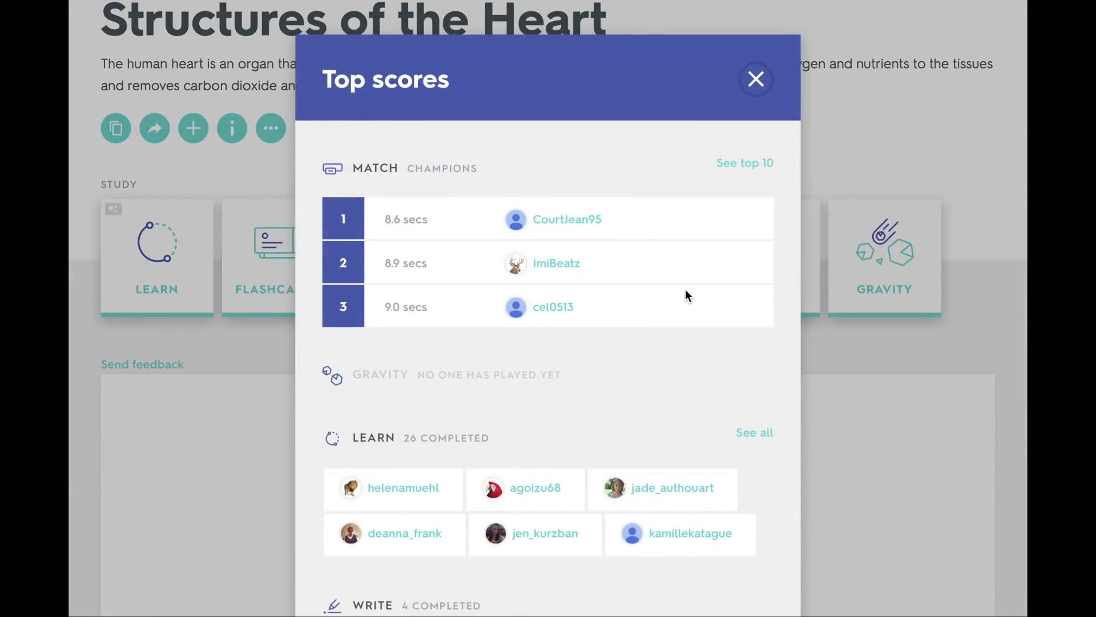
scroll(700, 397, "down", 2)
scroll(699, 397, "down", 2)
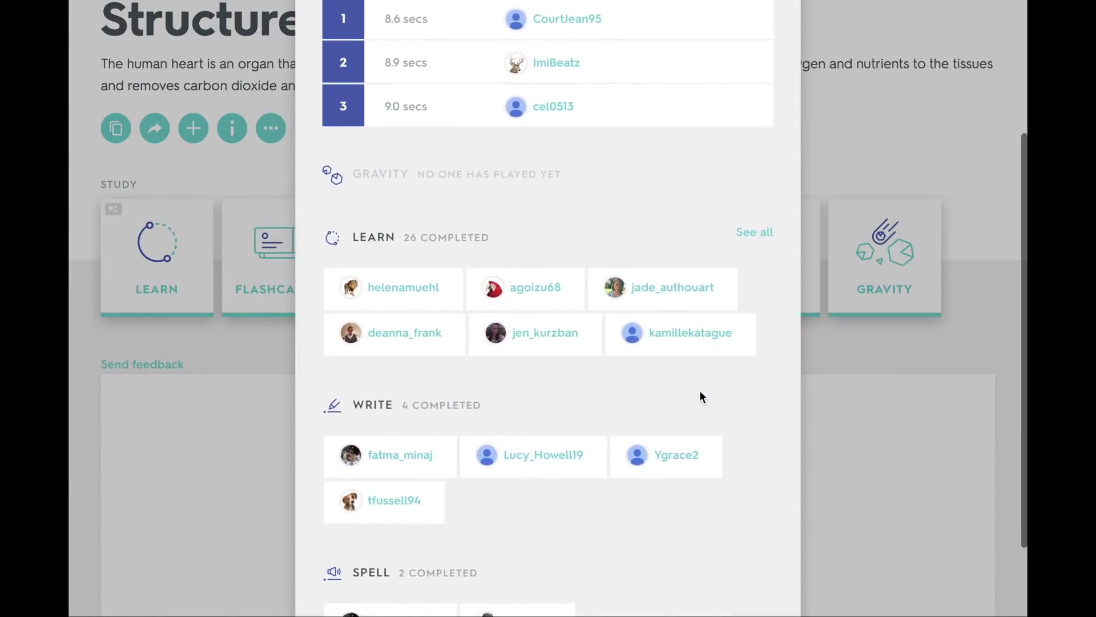
scroll(700, 397, "down", 2)
scroll(699, 397, "up", 2)
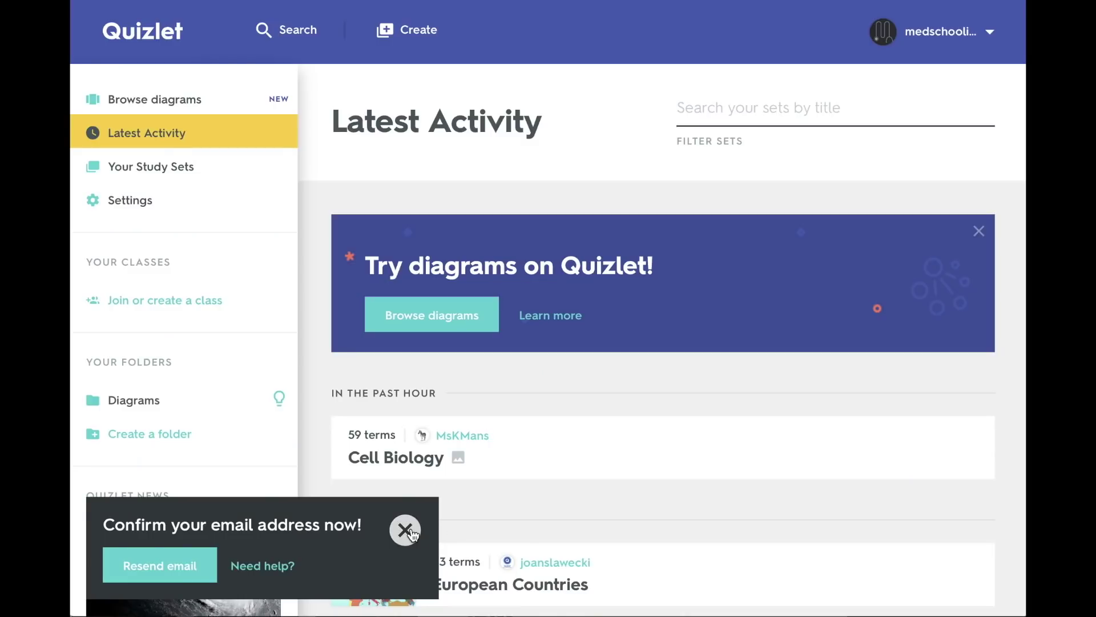
left_click(406, 530)
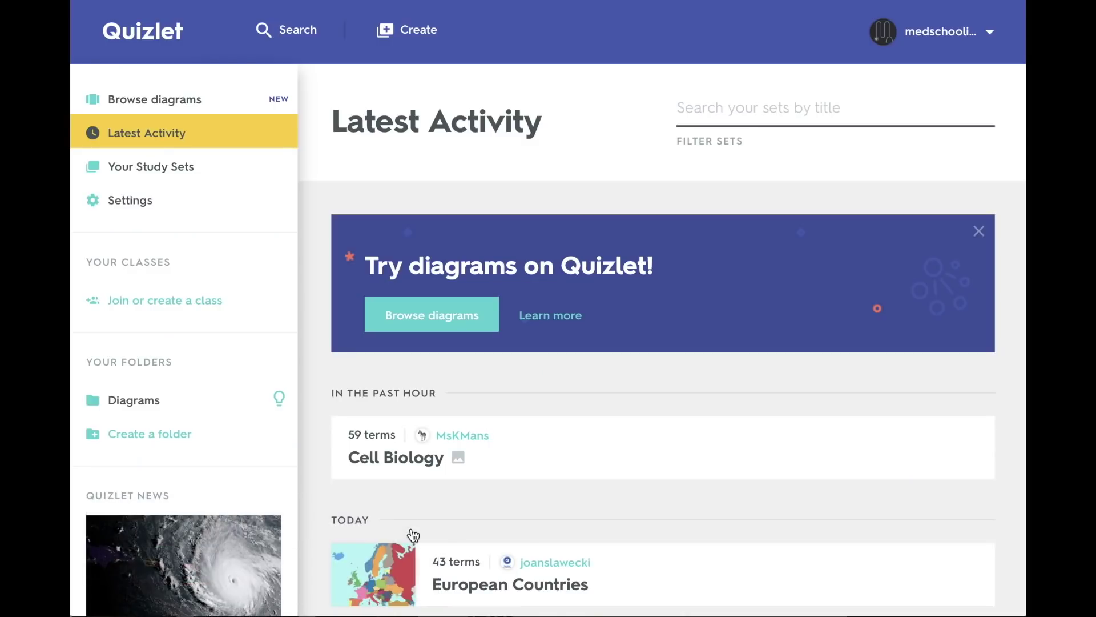
Step: Select Browse diagrams in the Quizlet sidebar
left_click(181, 100)
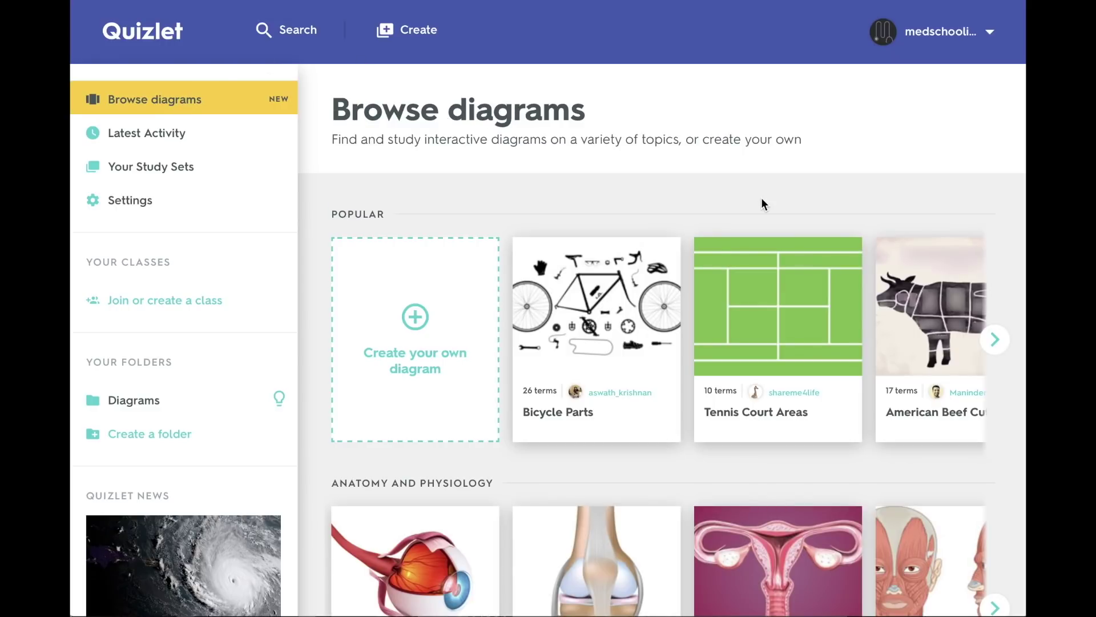
scroll(910, 198, "down", 1)
scroll(913, 198, "down", 2)
scroll(912, 198, "down", 2)
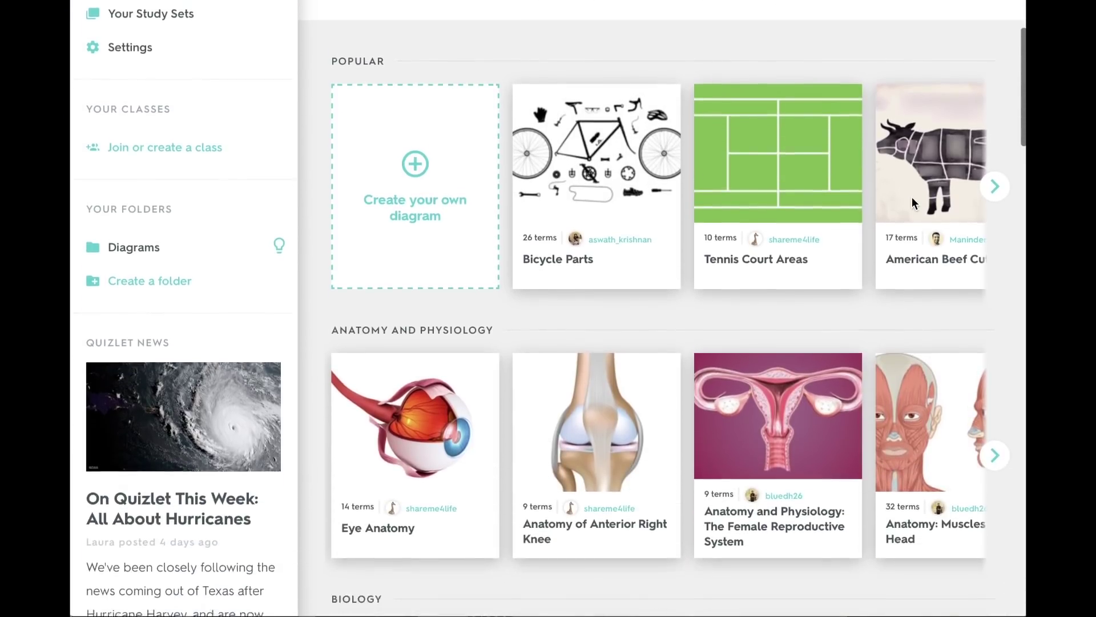
scroll(912, 198, "down", 2)
scroll(913, 196, "down", 1)
scroll(913, 196, "down", 2)
scroll(912, 196, "down", 2)
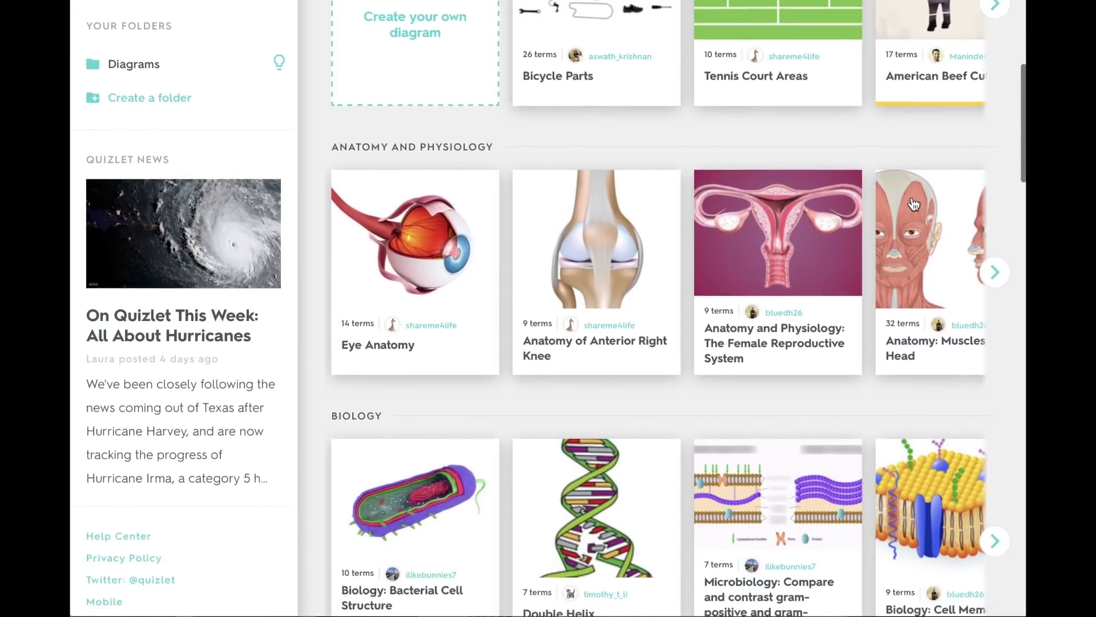
scroll(914, 204, "down", 2)
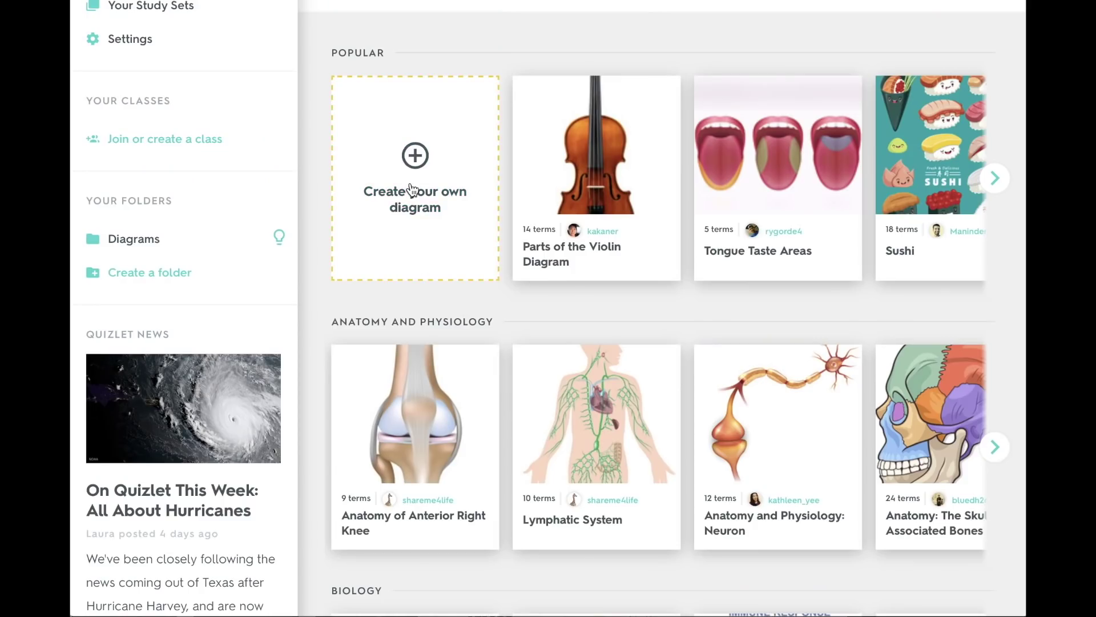
Step: Create a diagram set titled 'New Diagram!' using the QuizletSampleDiagram image from the Desktop
left_click(410, 191)
type("New Diagram!")
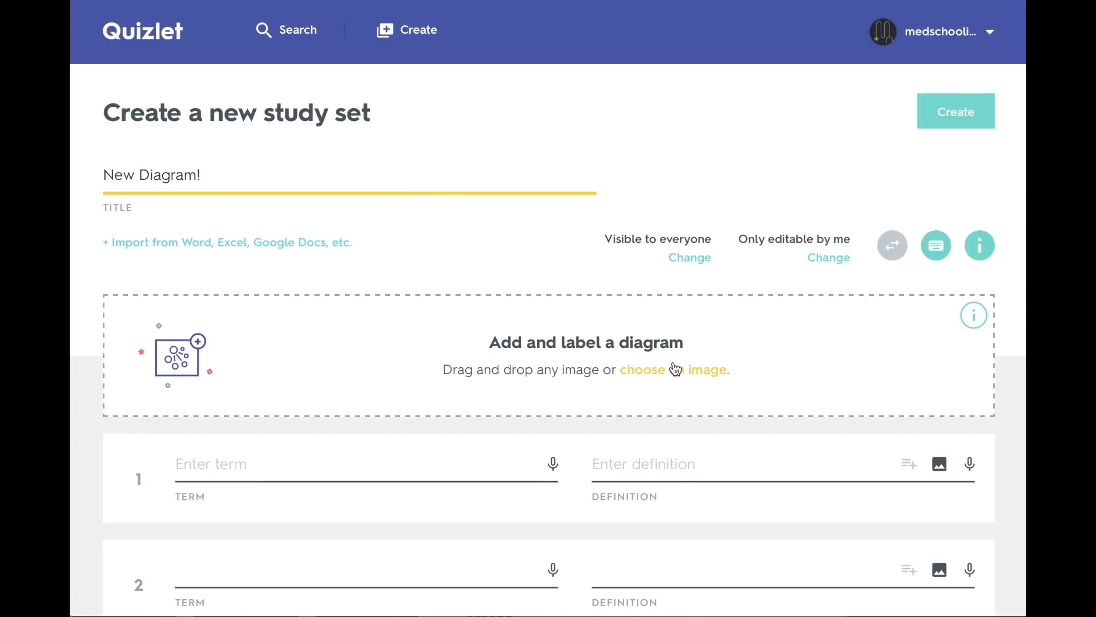
left_click(675, 368)
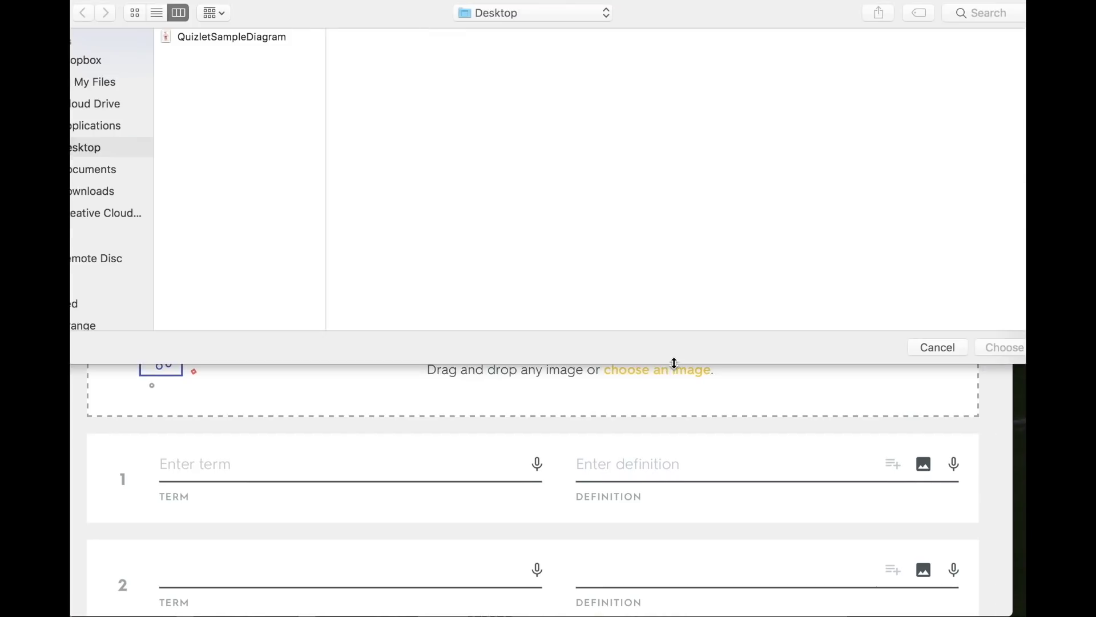
left_click(997, 347)
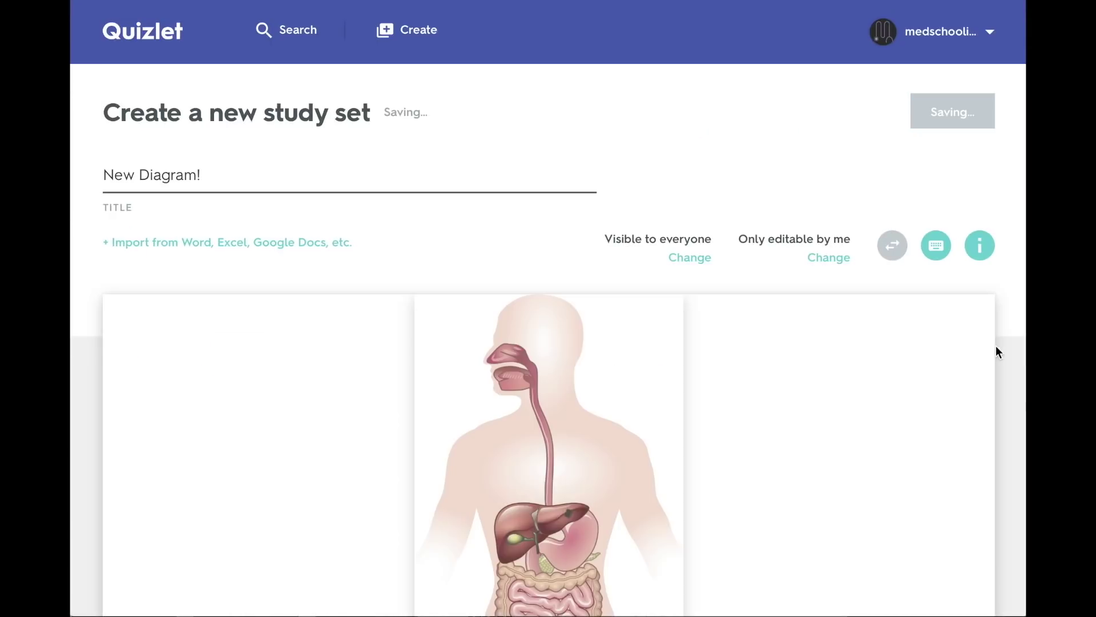